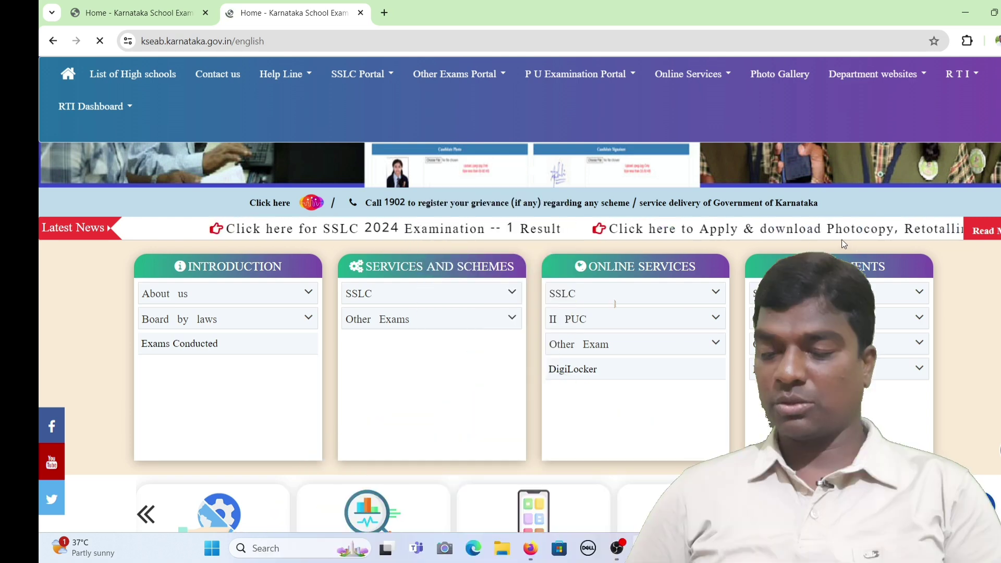
Open the SSLC-2024 photocopy page and review its calendar: photocopy applications 09-05-2024 to 16-05-2024.
{"action": "left_click", "coordinate": [738, 238]}
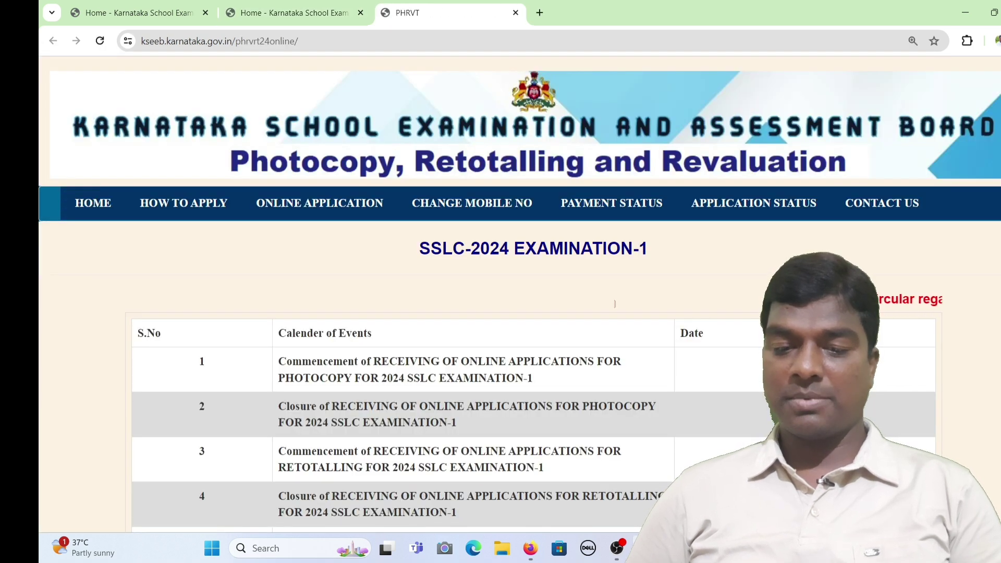
{"action": "scroll", "coordinate": [614, 304], "scroll_direction": "down", "scroll_amount": 1}
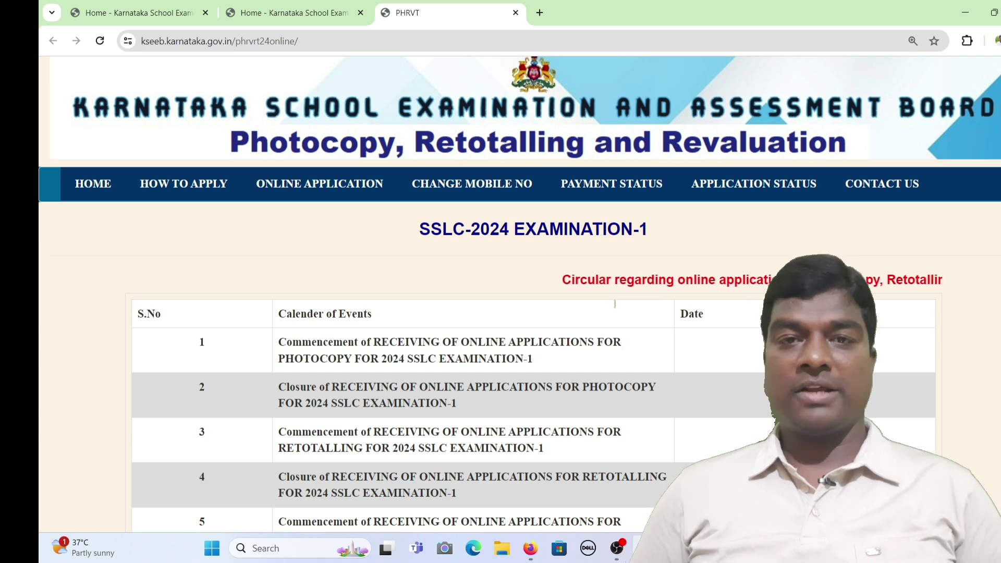
{"action": "scroll", "coordinate": [615, 303], "scroll_direction": "down", "scroll_amount": 1}
{"action": "scroll", "coordinate": [615, 303], "scroll_direction": "down", "scroll_amount": 3}
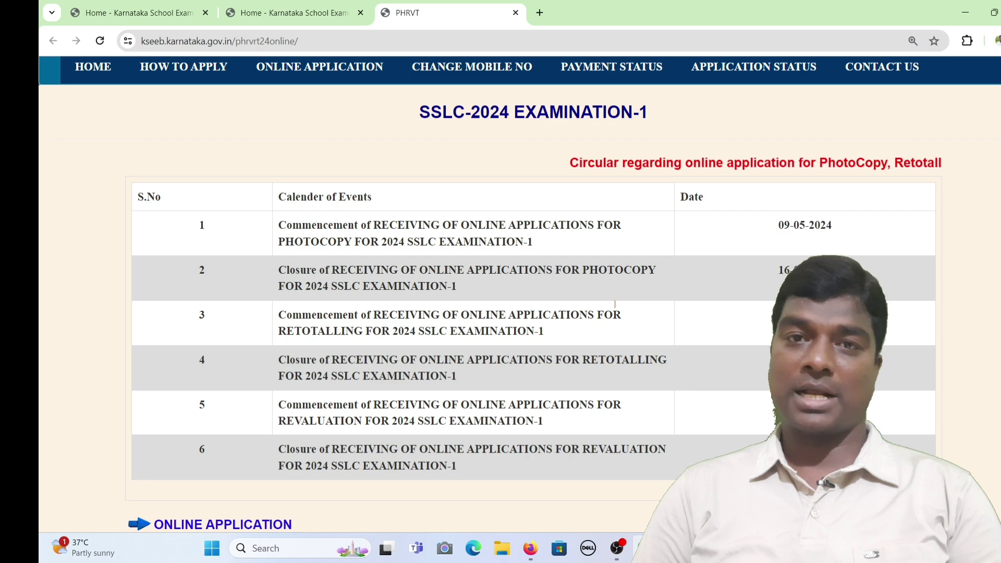
{"action": "scroll", "coordinate": [615, 304], "scroll_direction": "down", "scroll_amount": 2}
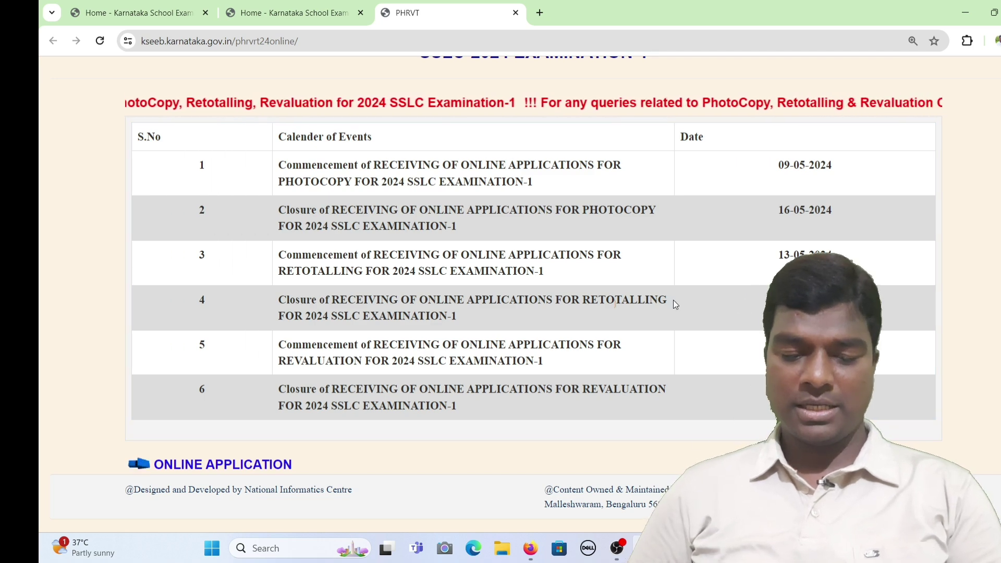
Go to the SSLC-2024 Examination-1 online application page below the events table.
{"action": "left_click", "coordinate": [247, 466]}
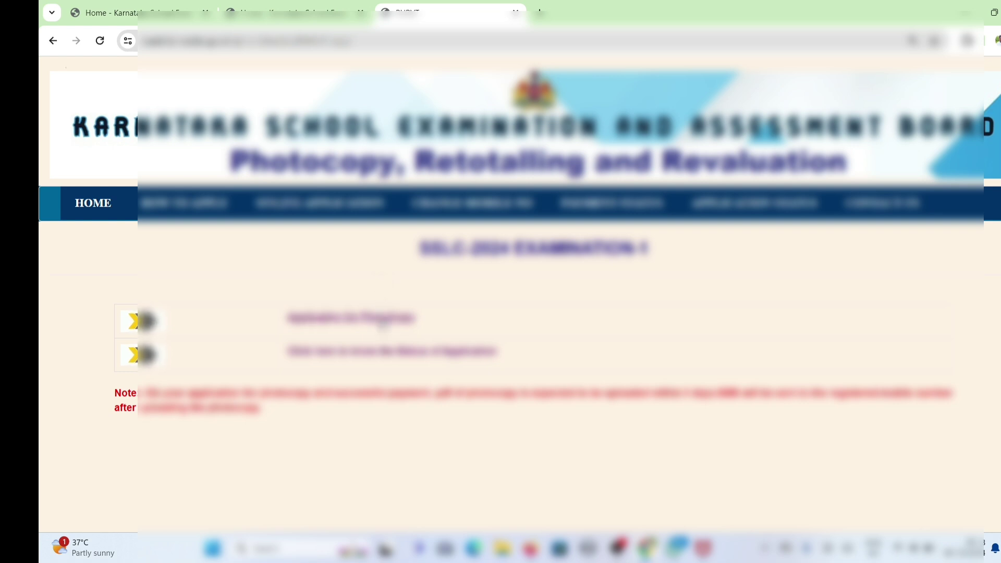
Start the photocopy application, submit the candidate's SSLC register number and dismiss the alert.
{"action": "left_click", "coordinate": [383, 325]}
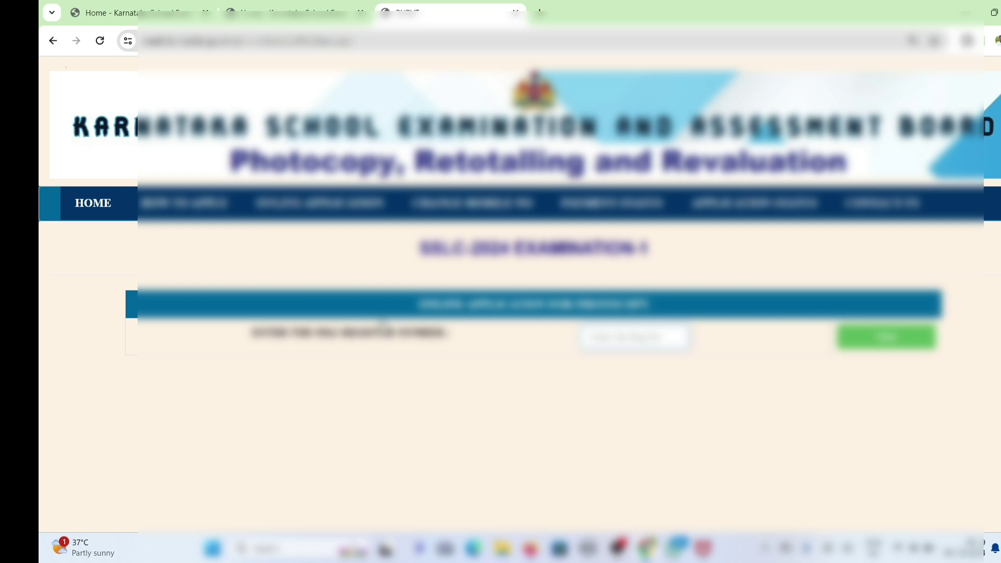
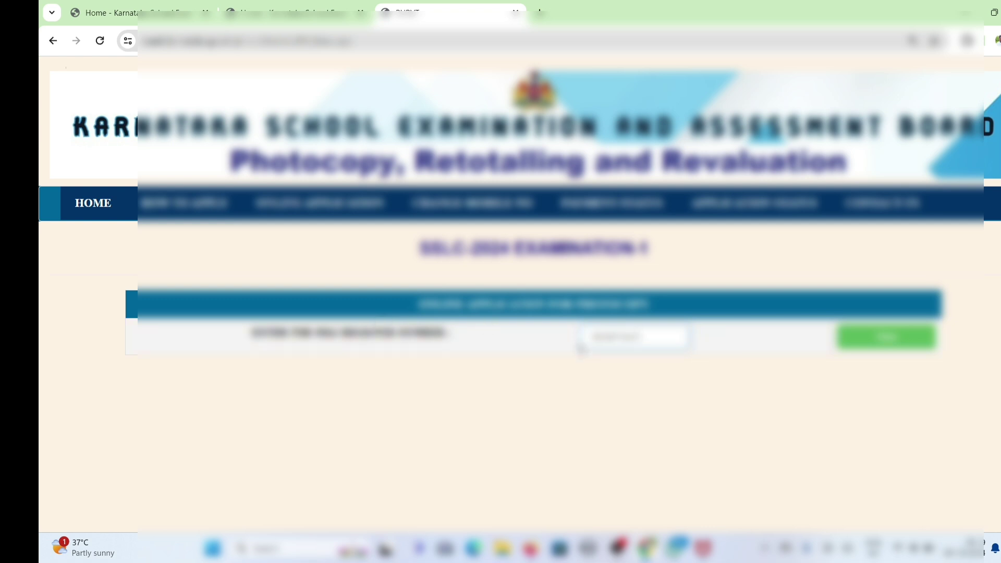
{"action": "left_click", "coordinate": [877, 337]}
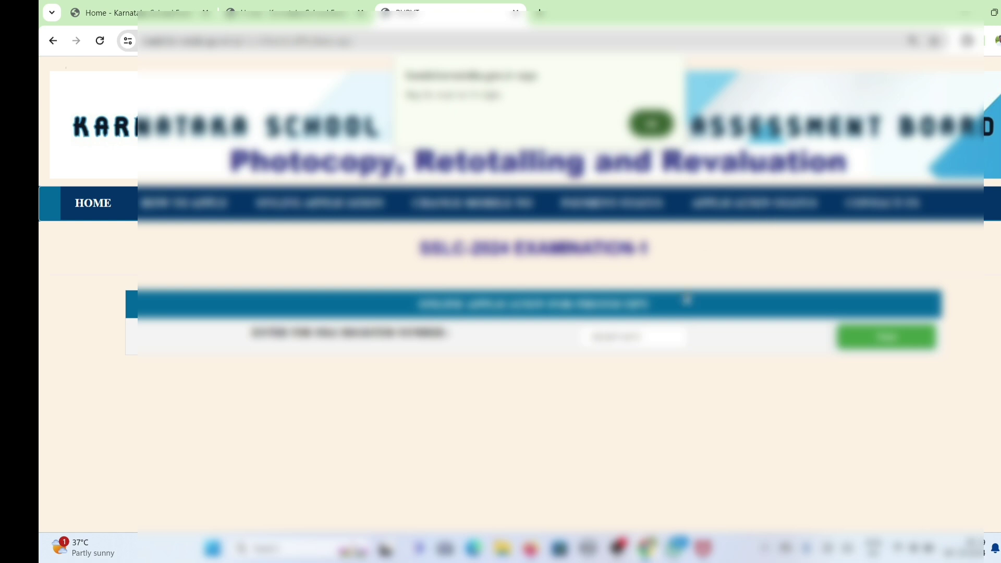
{"action": "left_click", "coordinate": [651, 123]}
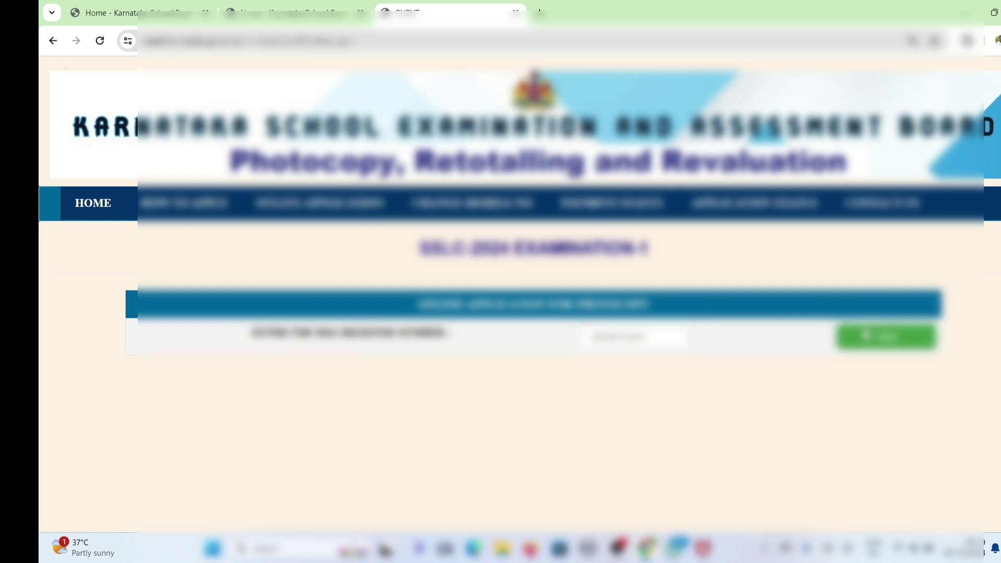
Load the candidate's subject marks and mark MATHS(81C) Yes for photocopy, giving a 400 total.
{"action": "left_click", "coordinate": [886, 337]}
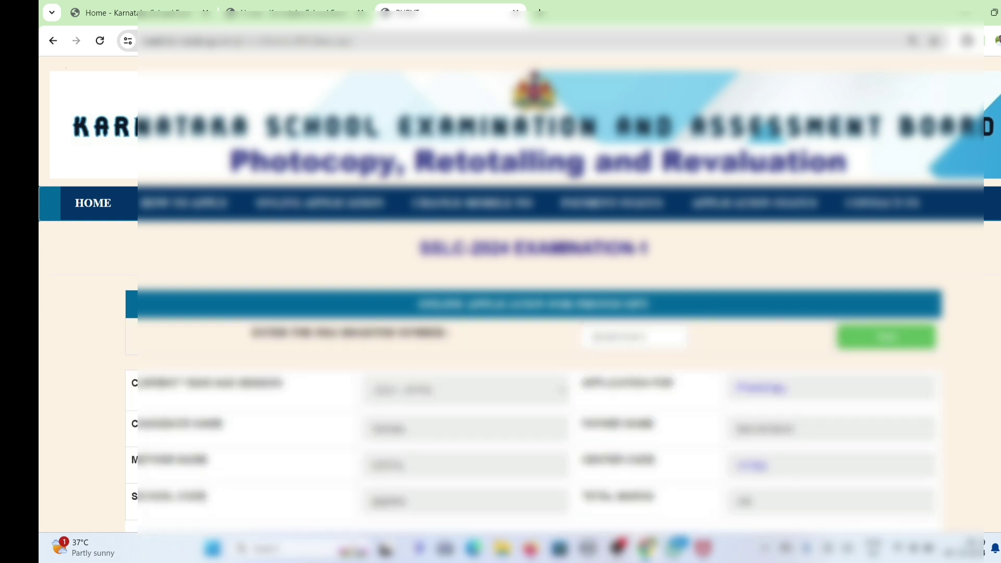
{"action": "scroll", "coordinate": [998, 344], "scroll_direction": "down", "scroll_amount": 3}
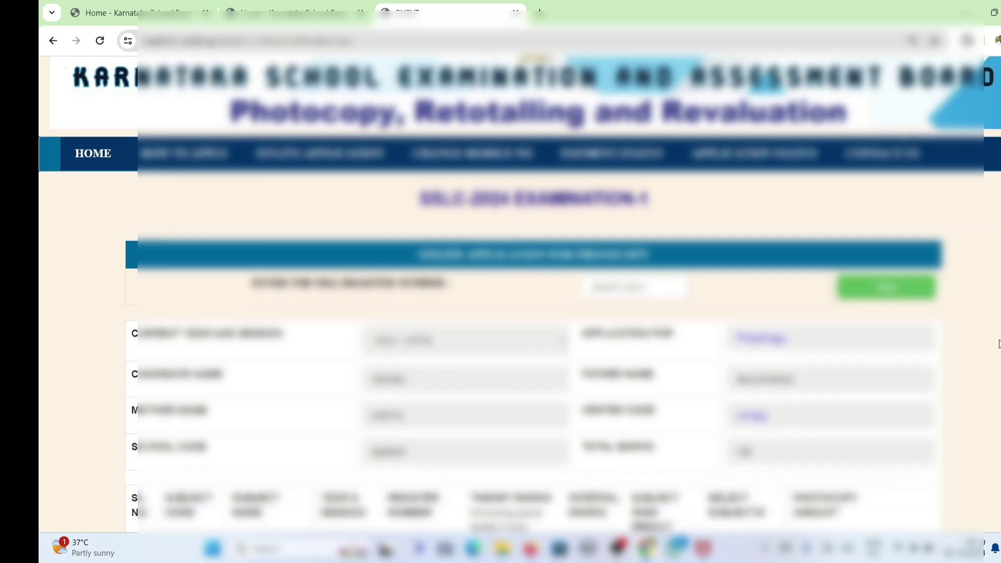
{"action": "scroll", "coordinate": [998, 344], "scroll_direction": "down", "scroll_amount": 1}
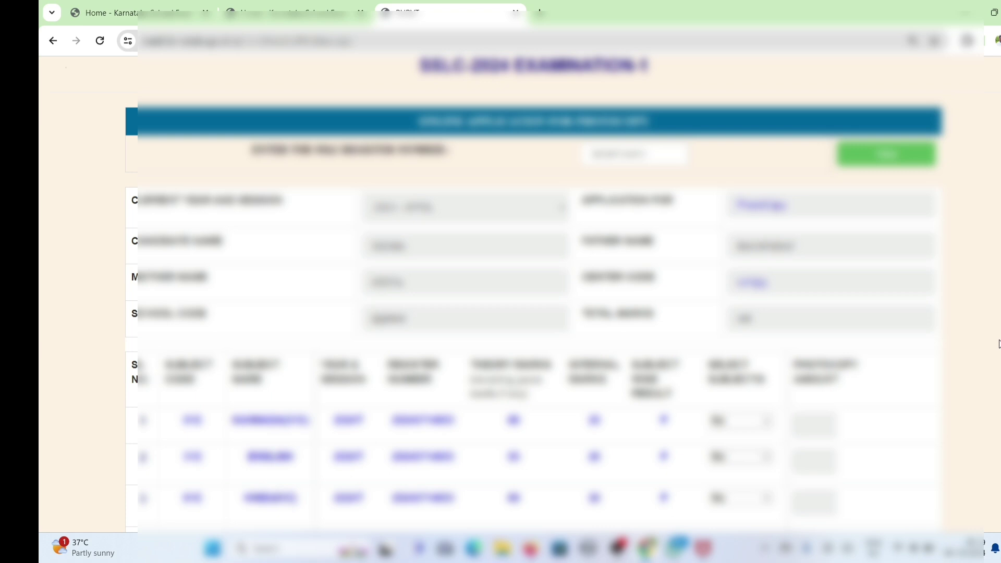
{"action": "scroll", "coordinate": [999, 344], "scroll_direction": "down", "scroll_amount": 3}
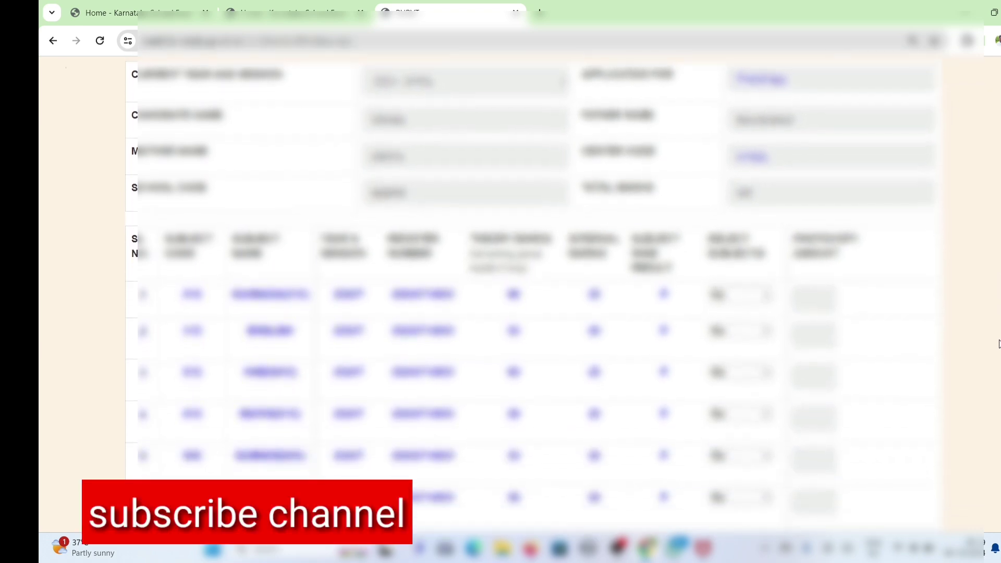
{"action": "scroll", "coordinate": [998, 344], "scroll_direction": "down", "scroll_amount": 1}
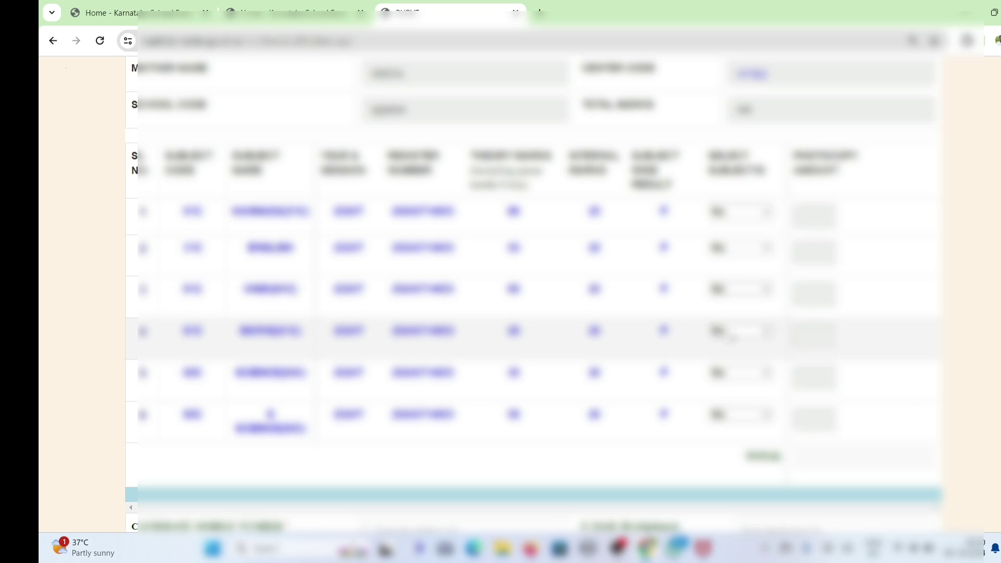
{"action": "left_click", "coordinate": [732, 334]}
{"action": "left_click", "coordinate": [738, 368]}
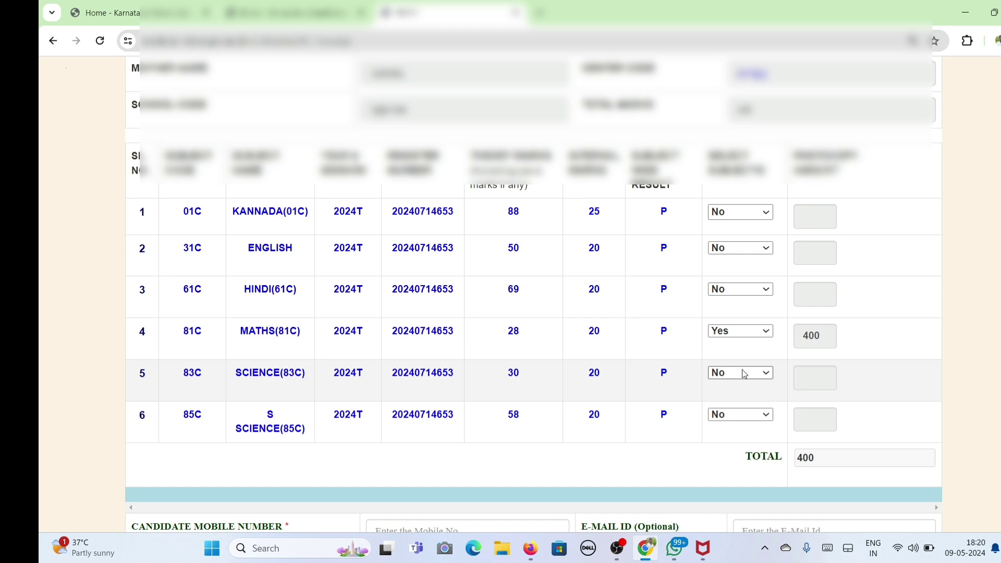
Mark SCIENCE(83C) Yes for photocopy, leaving KANNADA(01C) at No, for an 800 total.
{"action": "left_click", "coordinate": [744, 372]}
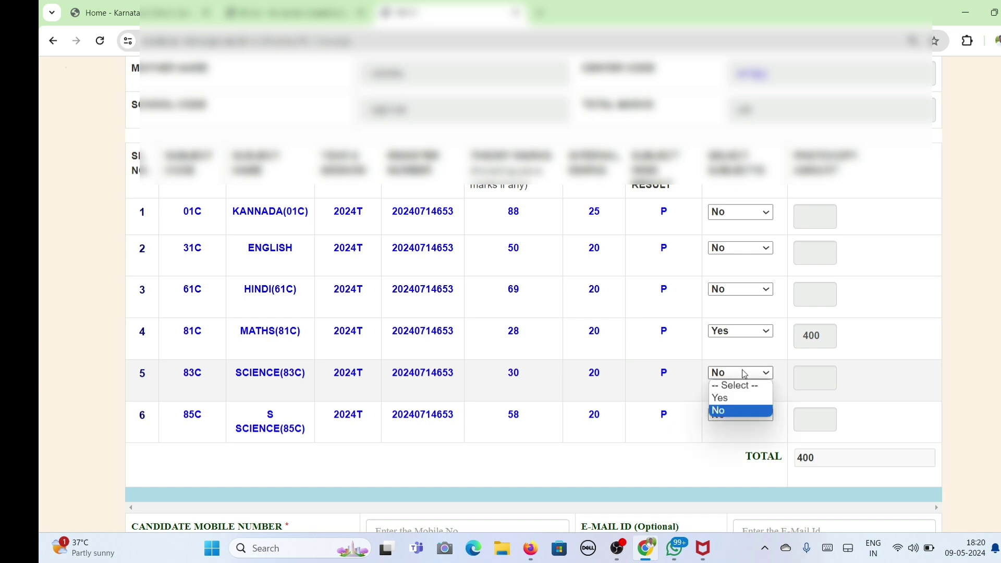
{"action": "left_click", "coordinate": [735, 400]}
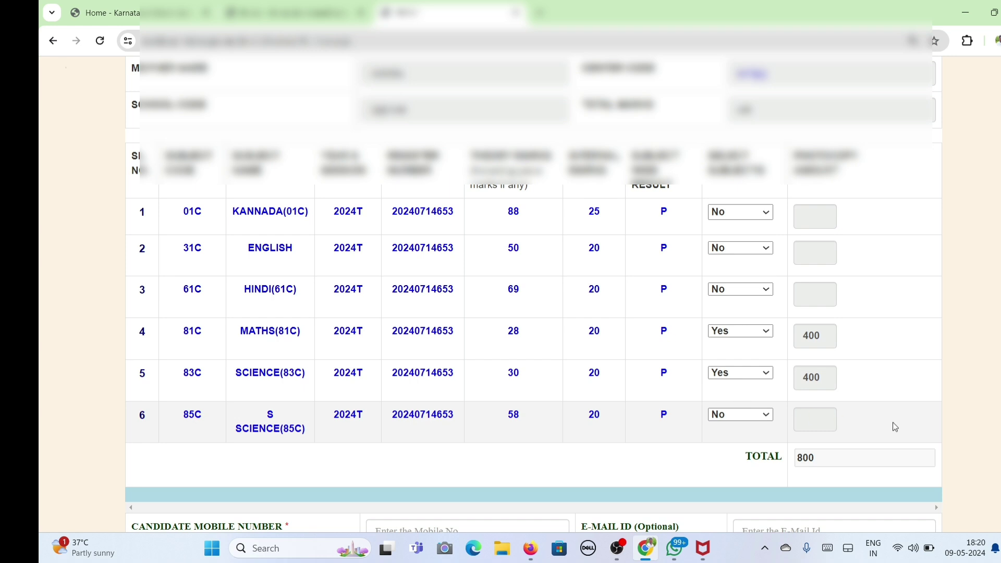
{"action": "left_click", "coordinate": [728, 213]}
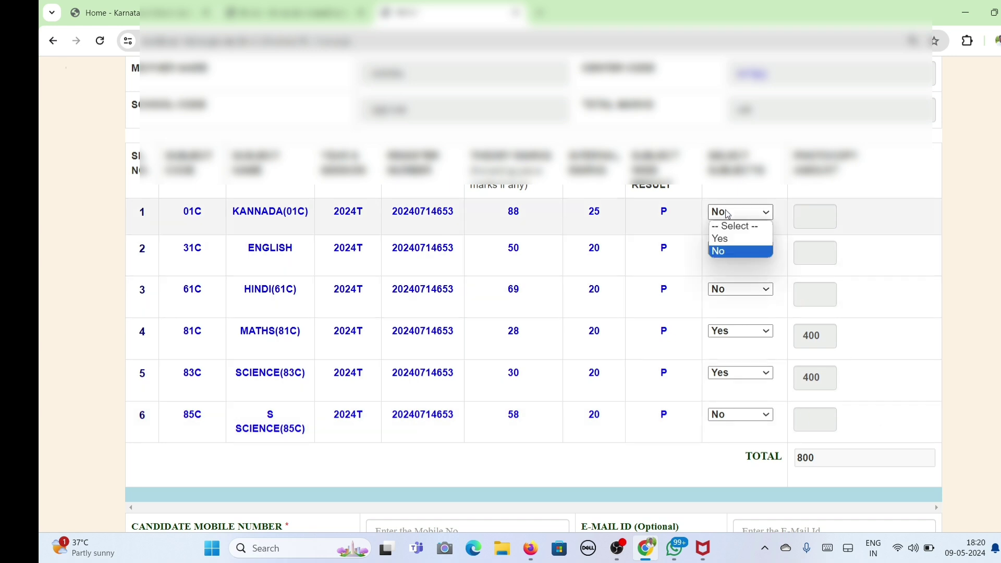
{"action": "left_click", "coordinate": [727, 239]}
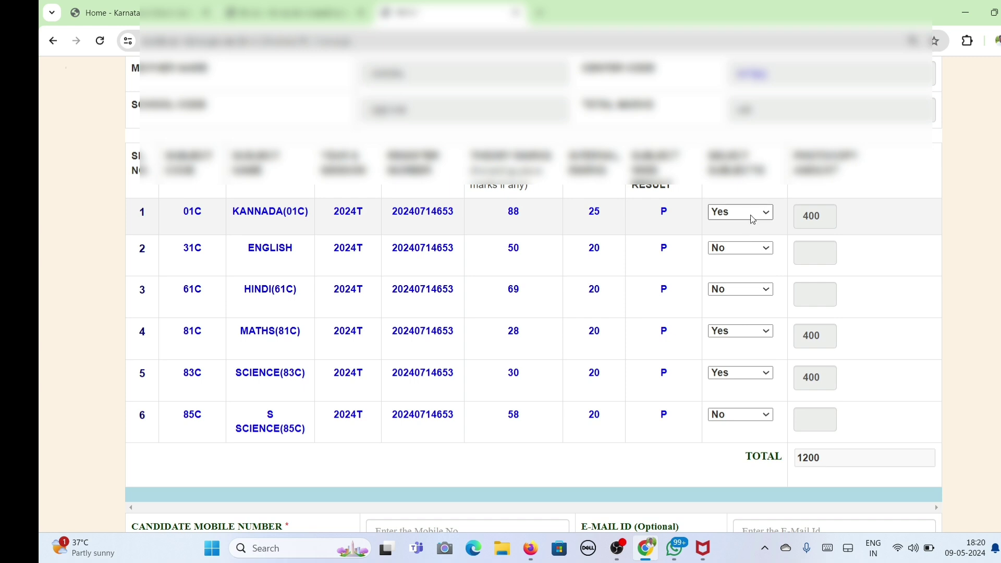
{"action": "left_click", "coordinate": [752, 214]}
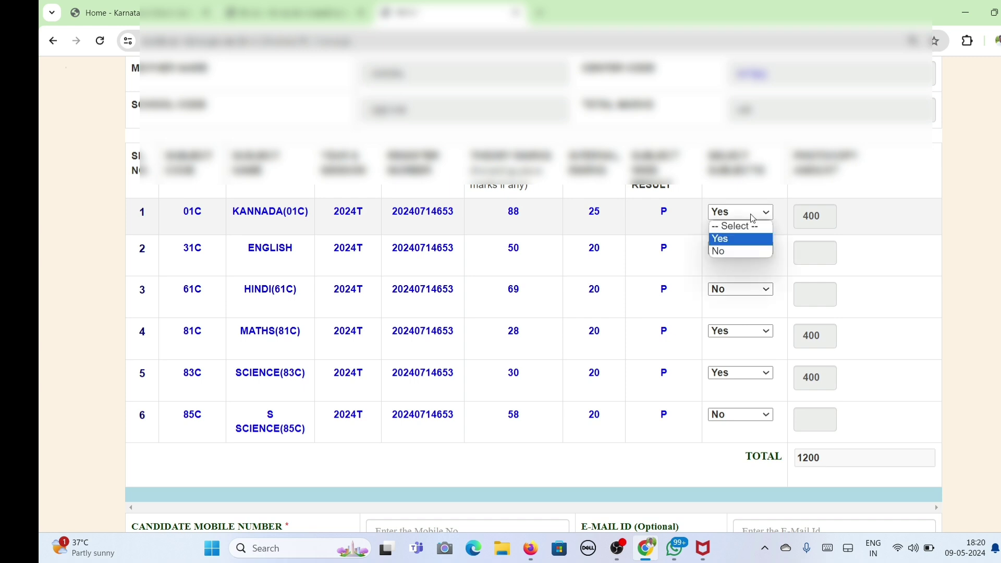
{"action": "left_click", "coordinate": [747, 250]}
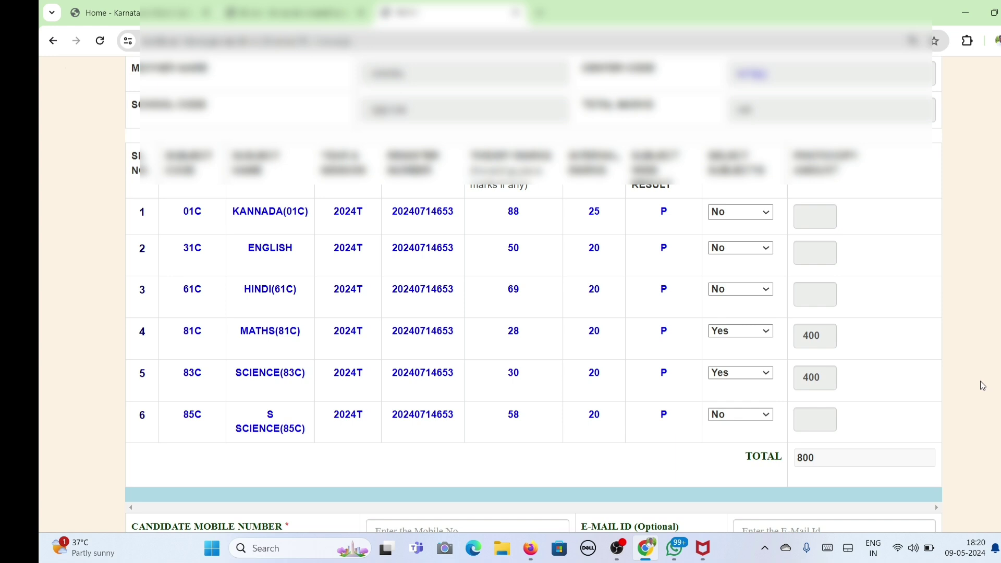
Enter the candidate's mobile number in the contact section.
{"action": "scroll", "coordinate": [982, 386], "scroll_direction": "down", "scroll_amount": 4}
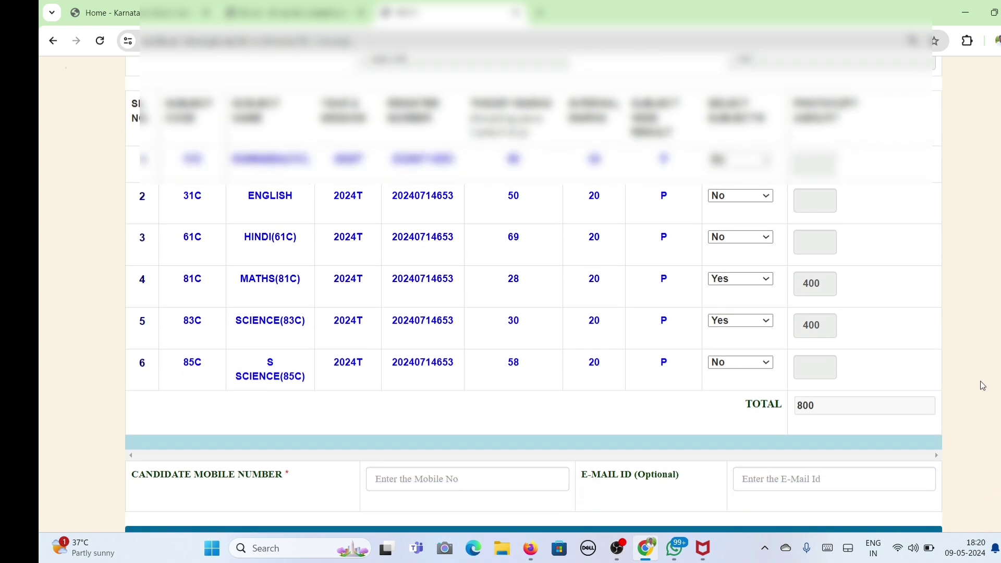
{"action": "scroll", "coordinate": [983, 386], "scroll_direction": "down", "scroll_amount": 3}
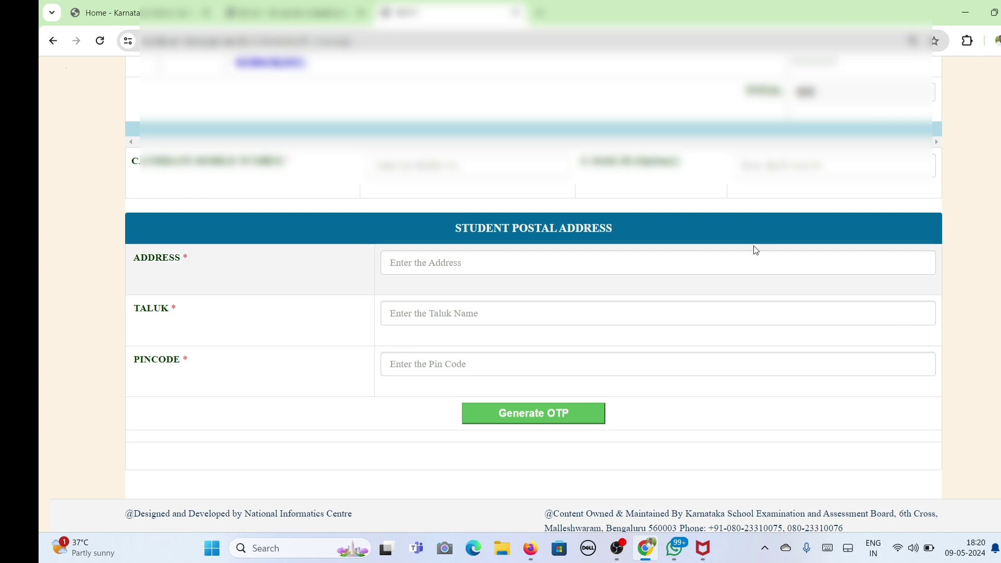
{"action": "left_click", "coordinate": [546, 163]}
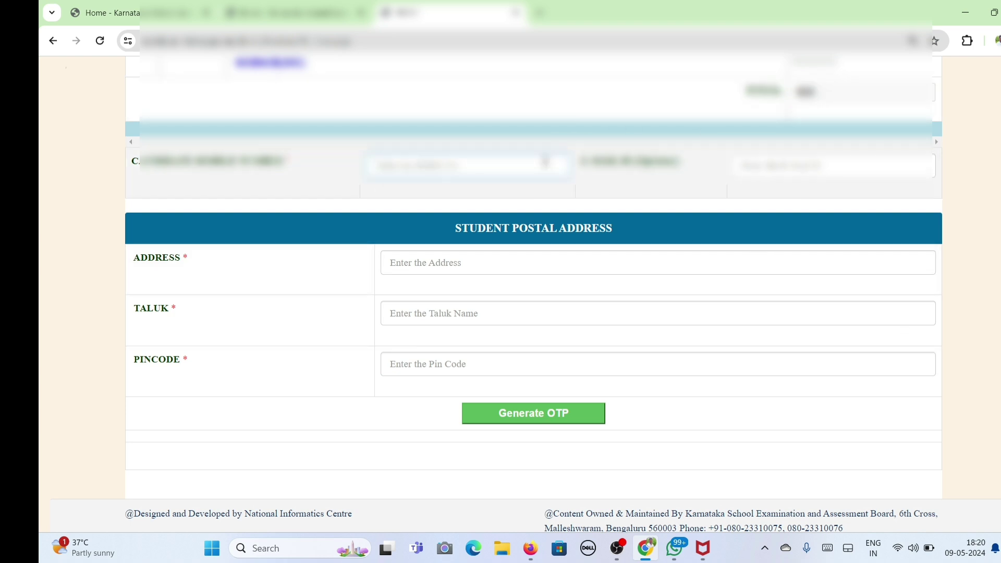
{"action": "type", "text": "????????"}
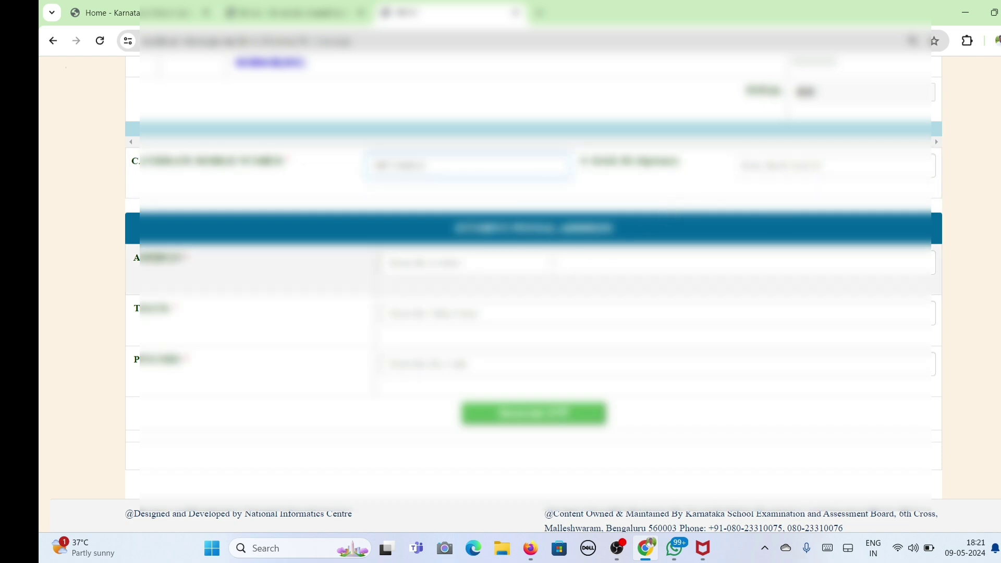
Fill in the student's postal address, town and pincode.
{"action": "left_click", "coordinate": [504, 259]}
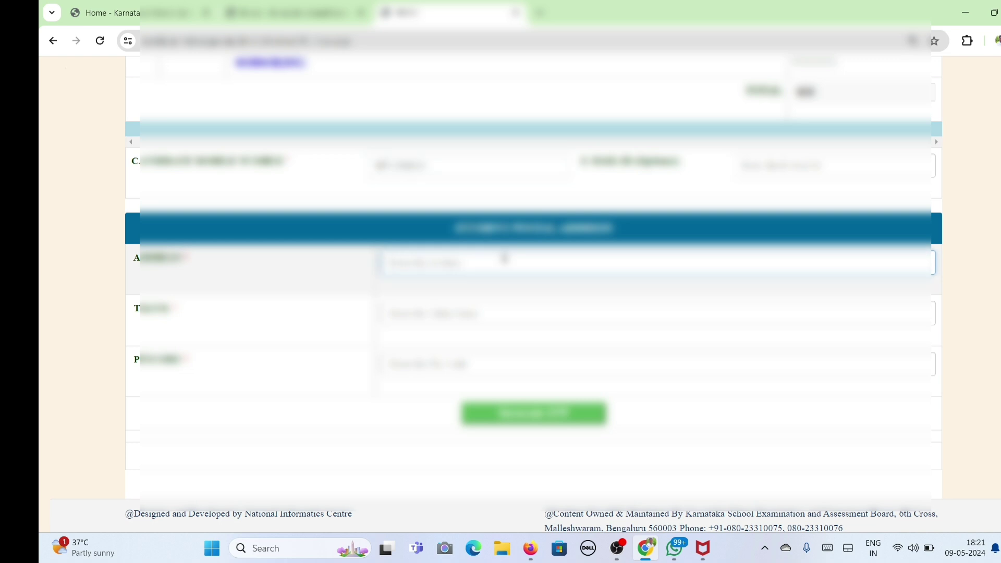
{"action": "type", "text": "ja"}
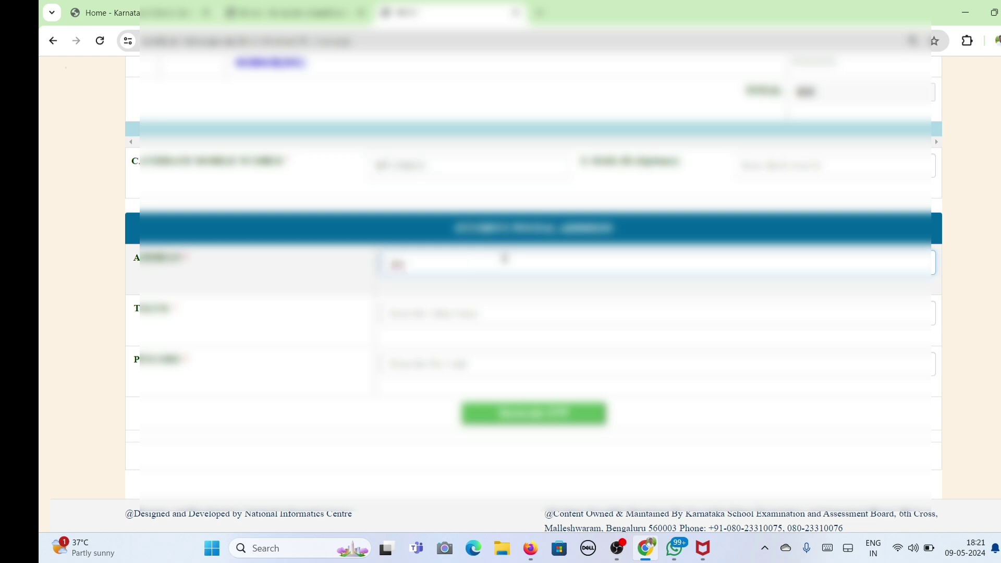
{"action": "type", "text": "dhinagara"}
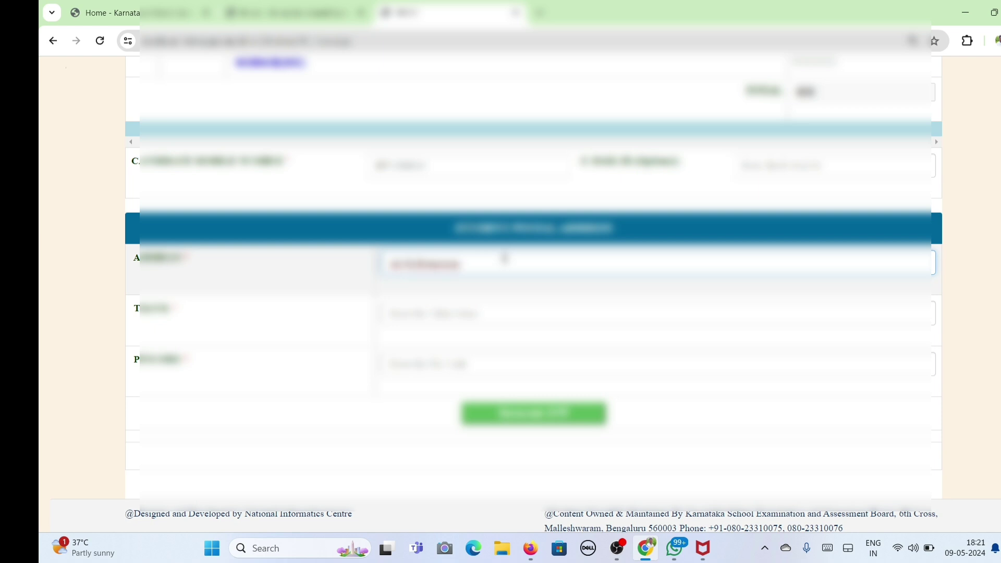
{"action": "left_click", "coordinate": [487, 315]}
{"action": "type", "text": "B"}
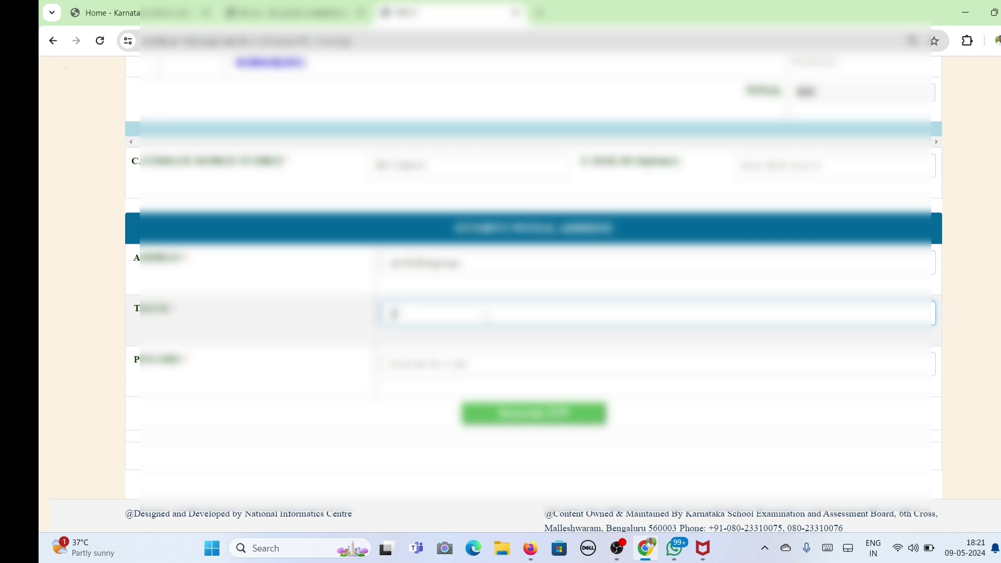
{"action": "type", "text": "angaluru"}
{"action": "left_click", "coordinate": [461, 365]}
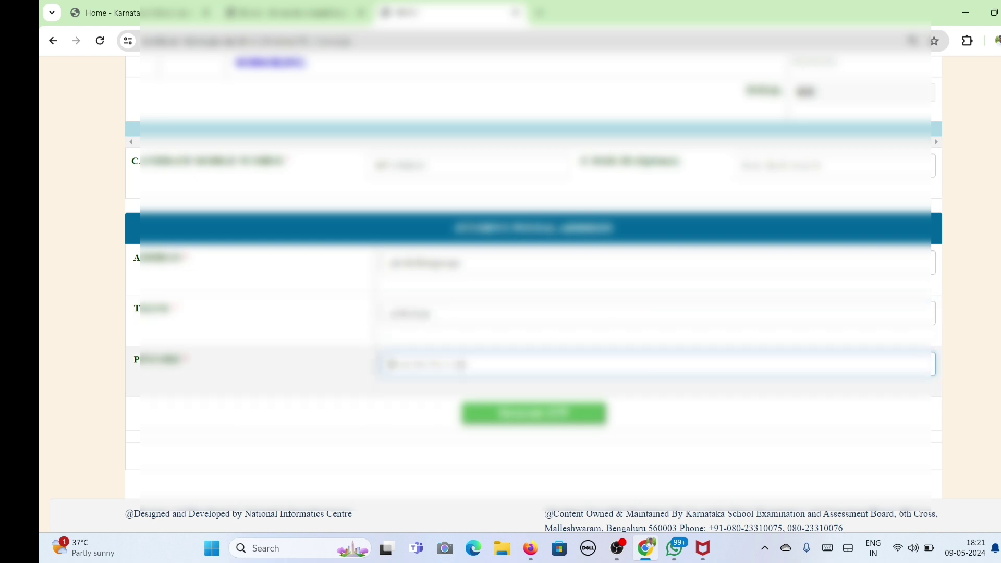
{"action": "type", "text": "5"}
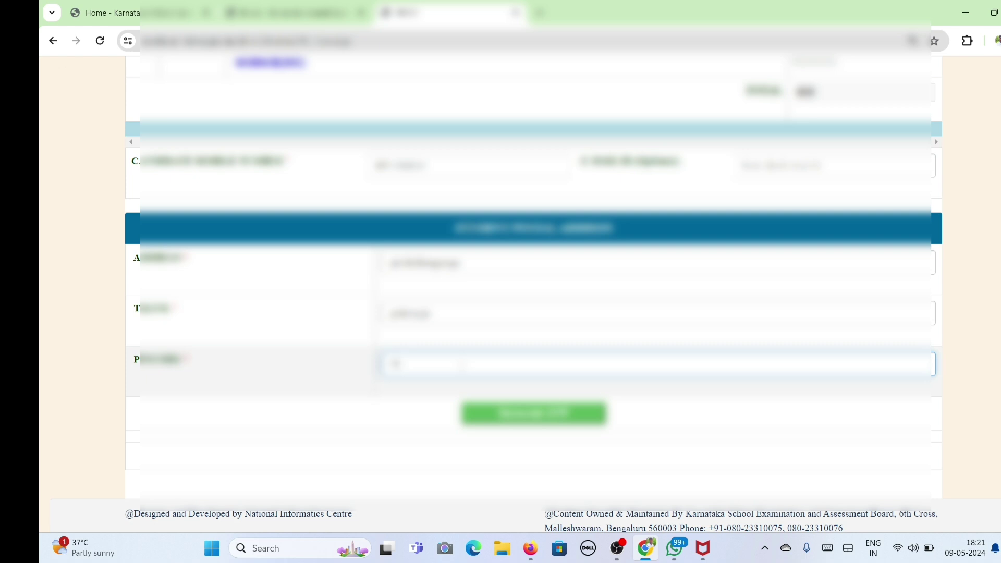
{"action": "type", "text": "85101"}
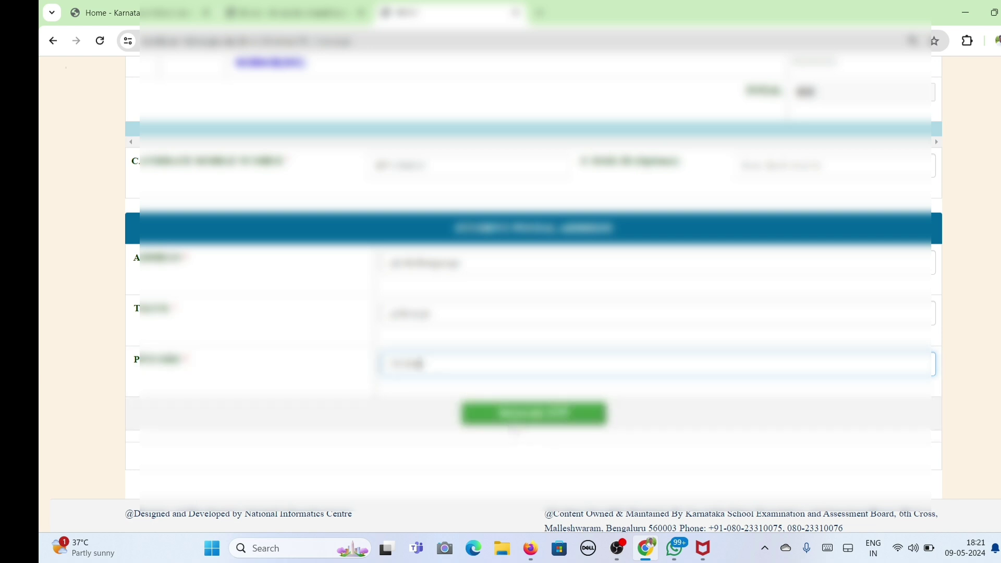
Generate and verify the mobile OTP to get the application and photocopy GSC numbers.
{"action": "left_click", "coordinate": [523, 416]}
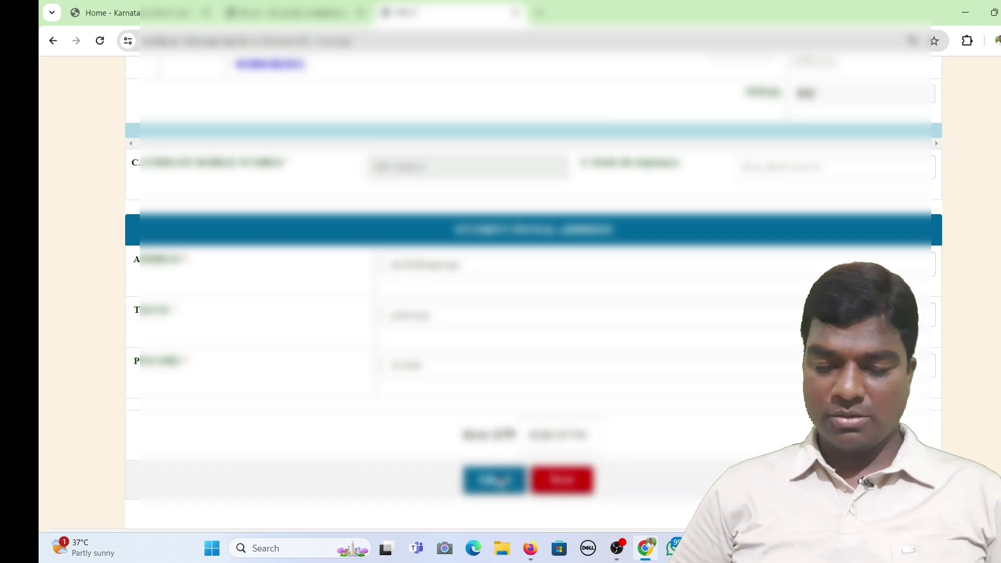
{"action": "left_click", "coordinate": [494, 480]}
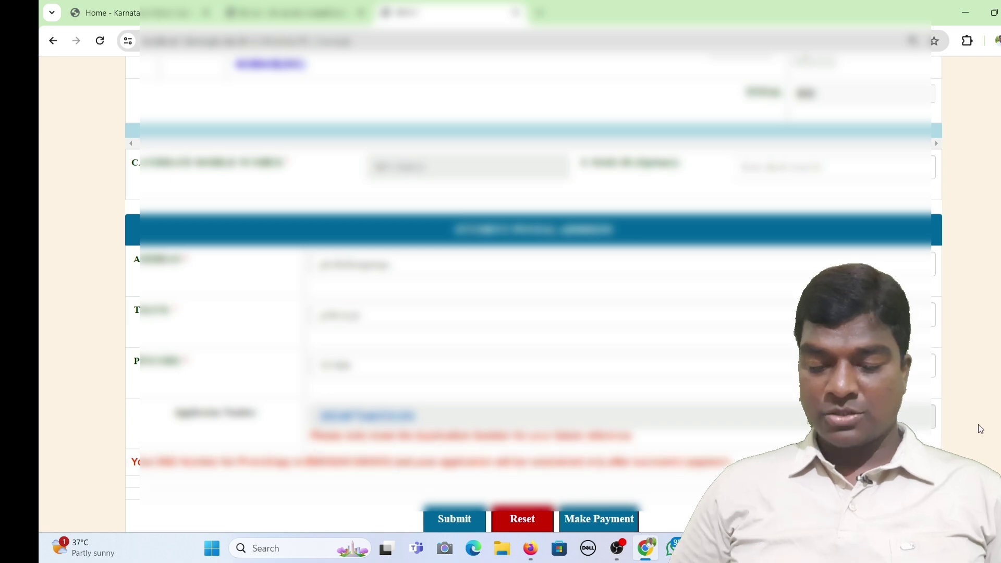
{"action": "scroll", "coordinate": [980, 429], "scroll_direction": "down", "scroll_amount": 2}
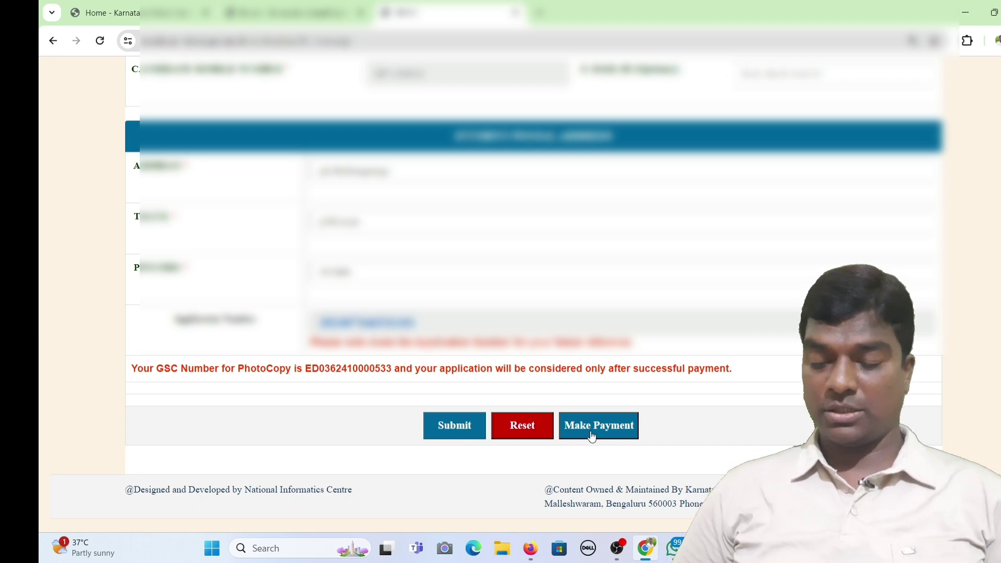
Choose Online Payment with KARNATAKA ONE as the bank and submit the payment method.
{"action": "left_click", "coordinate": [589, 431]}
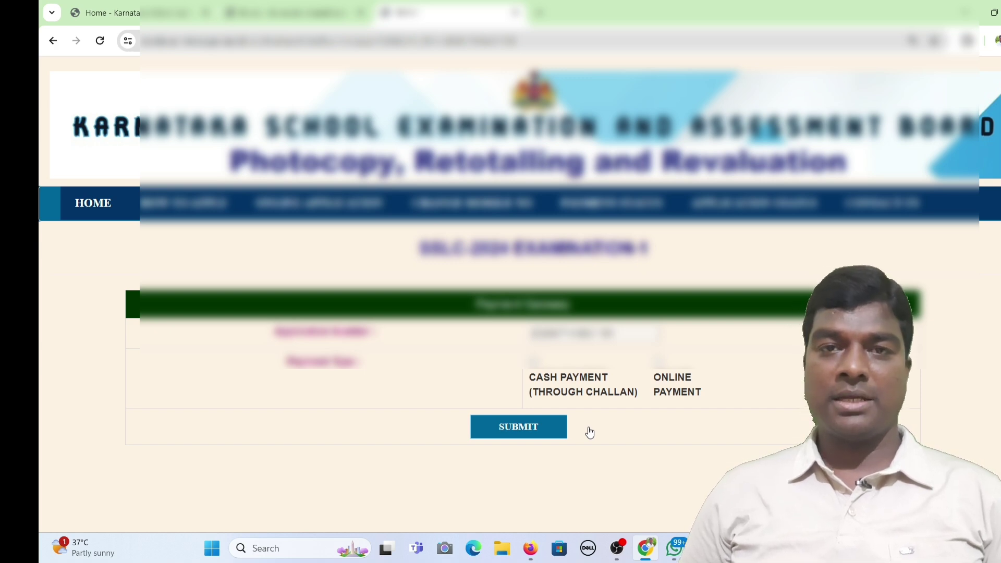
{"action": "left_click", "coordinate": [658, 363]}
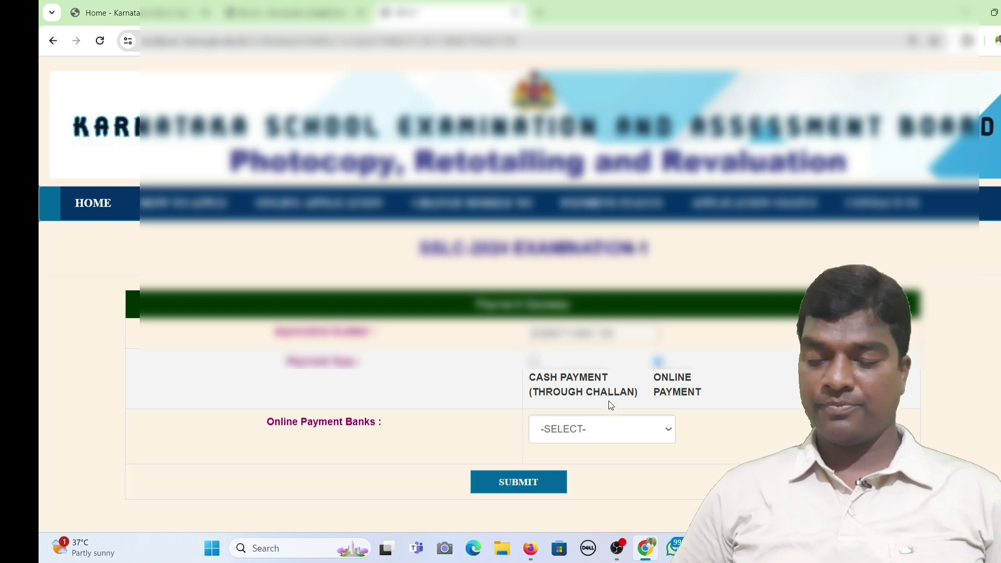
{"action": "left_click", "coordinate": [593, 425]}
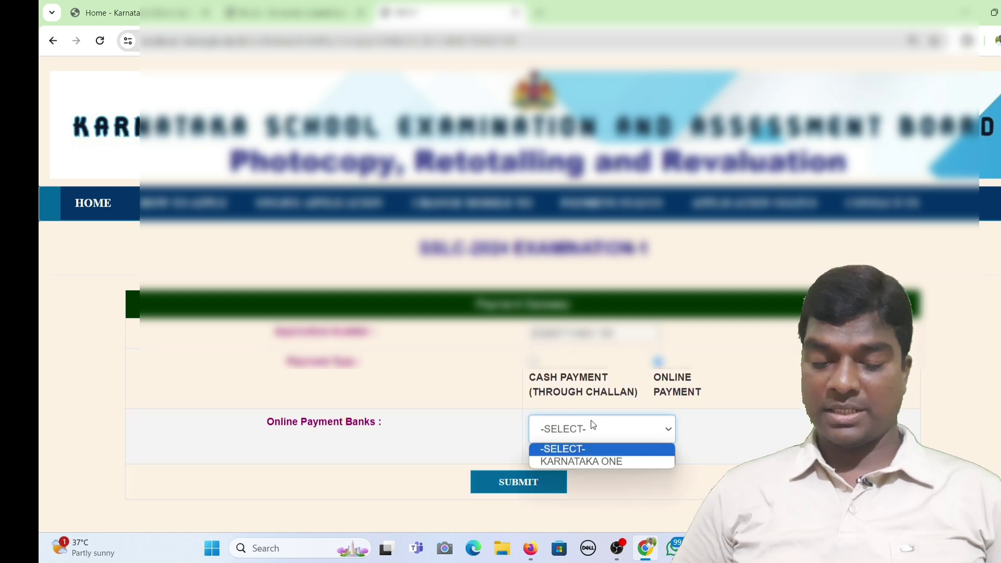
{"action": "left_click", "coordinate": [593, 459]}
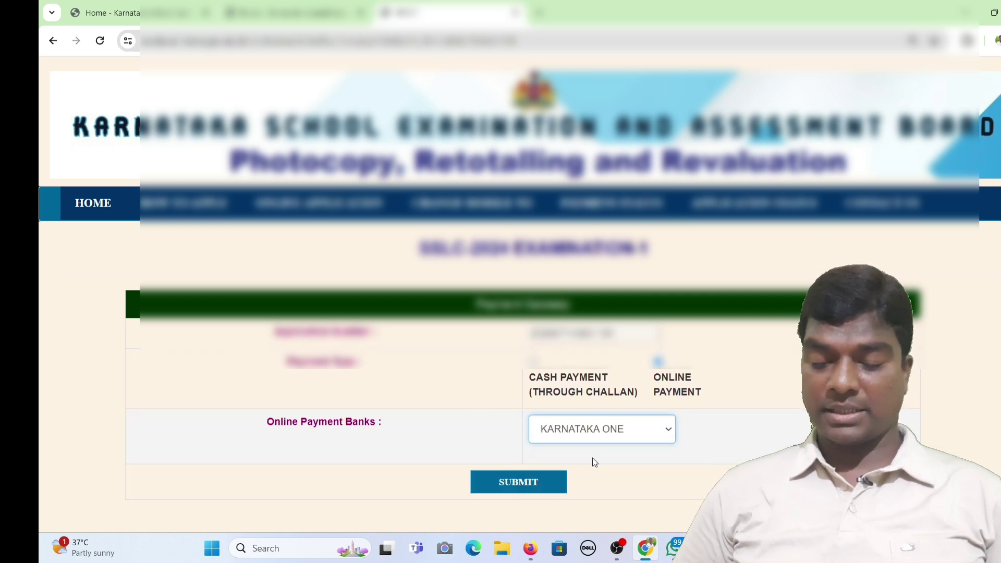
{"action": "left_click", "coordinate": [534, 484]}
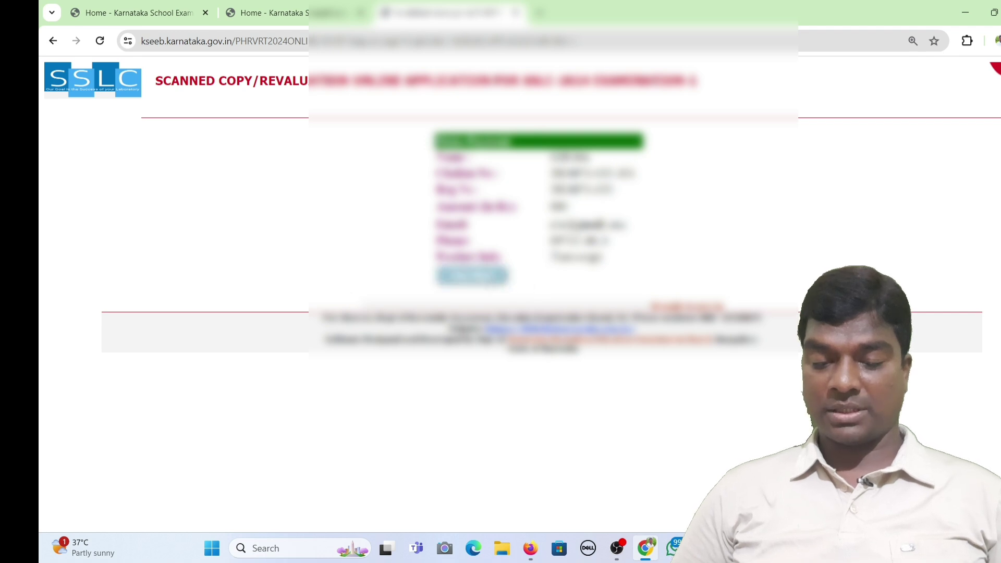
Proceed to the Karnataka One gateway page and accept the online payment terms and conditions.
{"action": "left_click", "coordinate": [472, 275]}
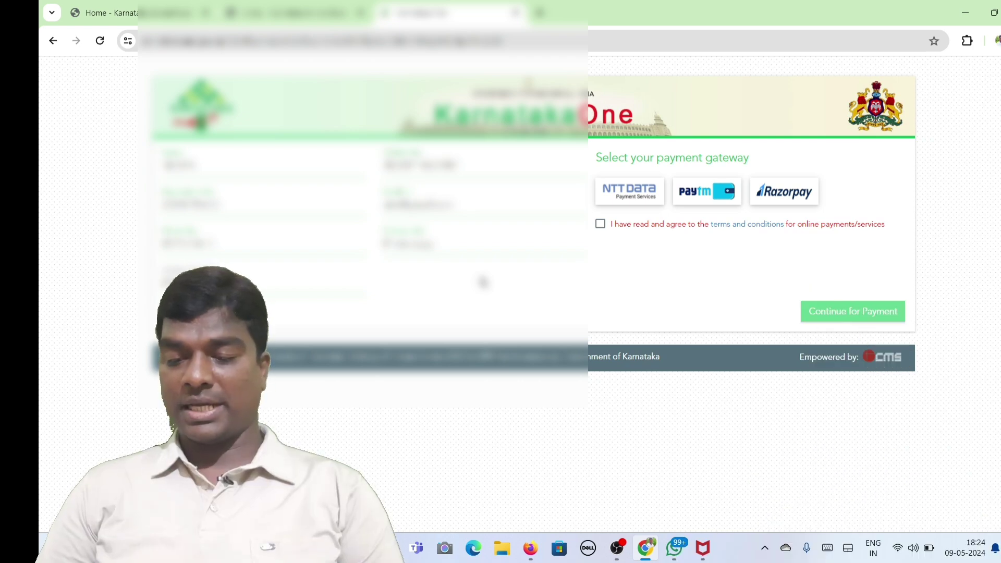
{"action": "left_click", "coordinate": [601, 230]}
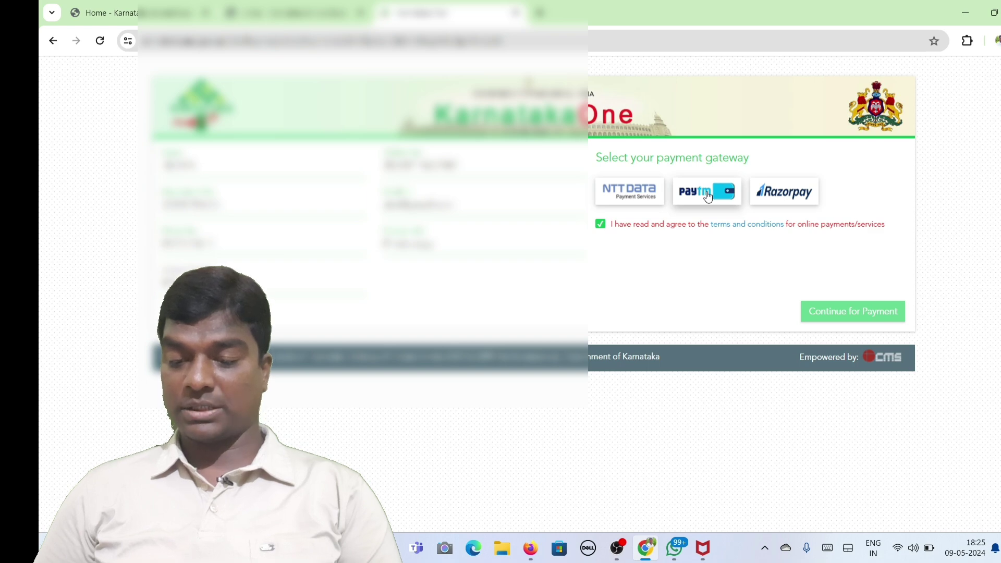
Compare the Paytm and Razorpay gateways, then pick NTT Data with Debit Card pay mode (810 payable).
{"action": "left_click", "coordinate": [707, 195]}
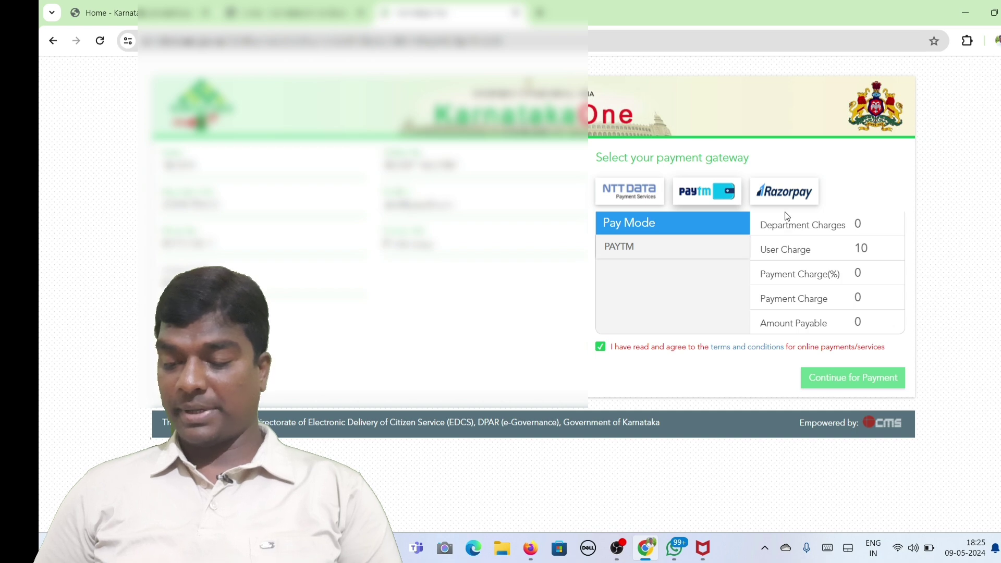
{"action": "left_click", "coordinate": [791, 195]}
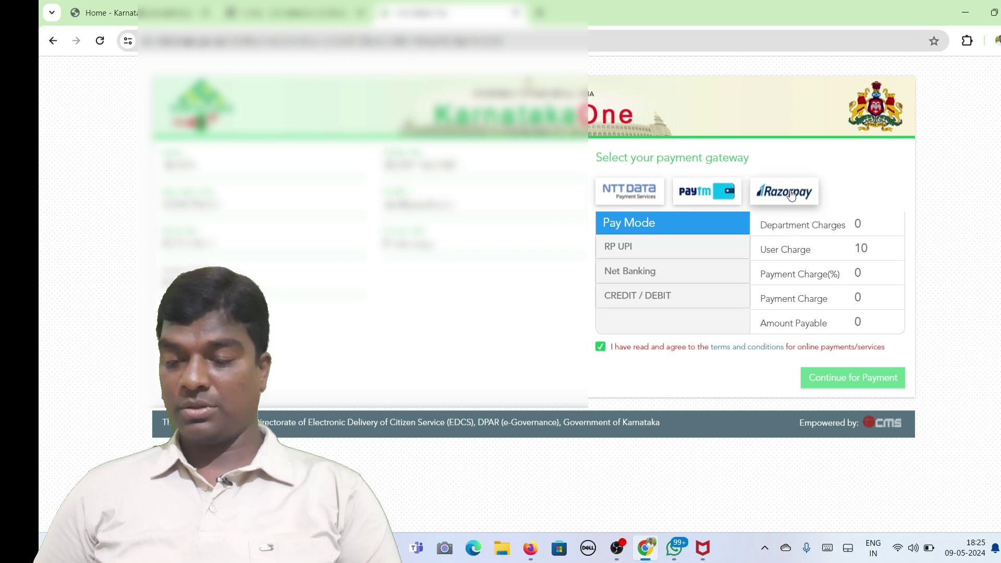
{"action": "left_click", "coordinate": [729, 194]}
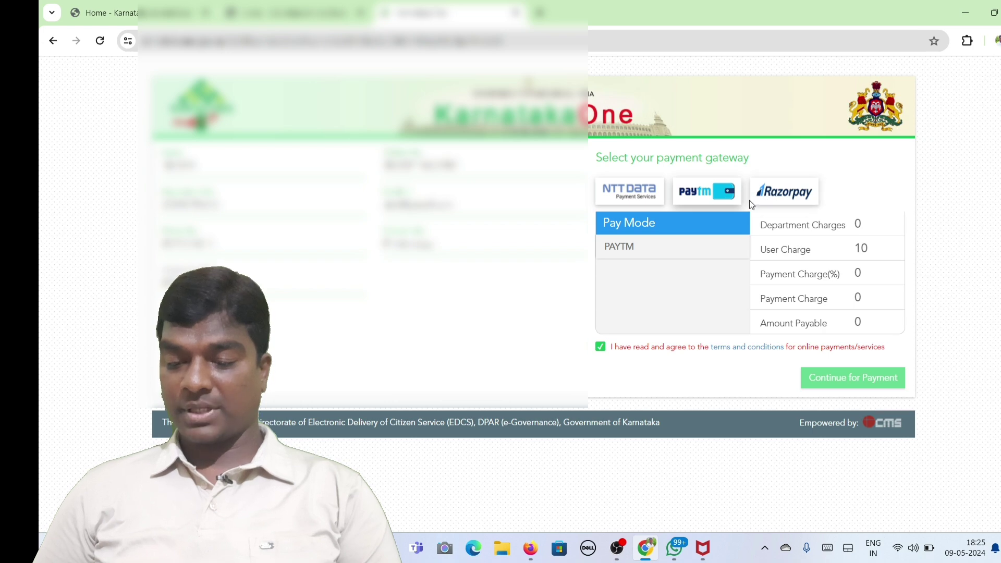
{"action": "left_click", "coordinate": [689, 252]}
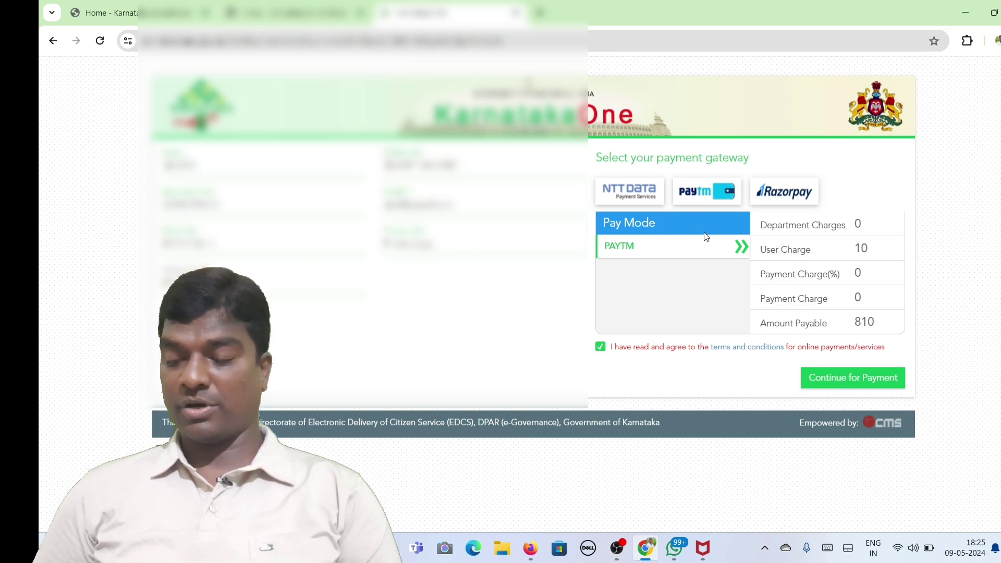
{"action": "left_click", "coordinate": [632, 200]}
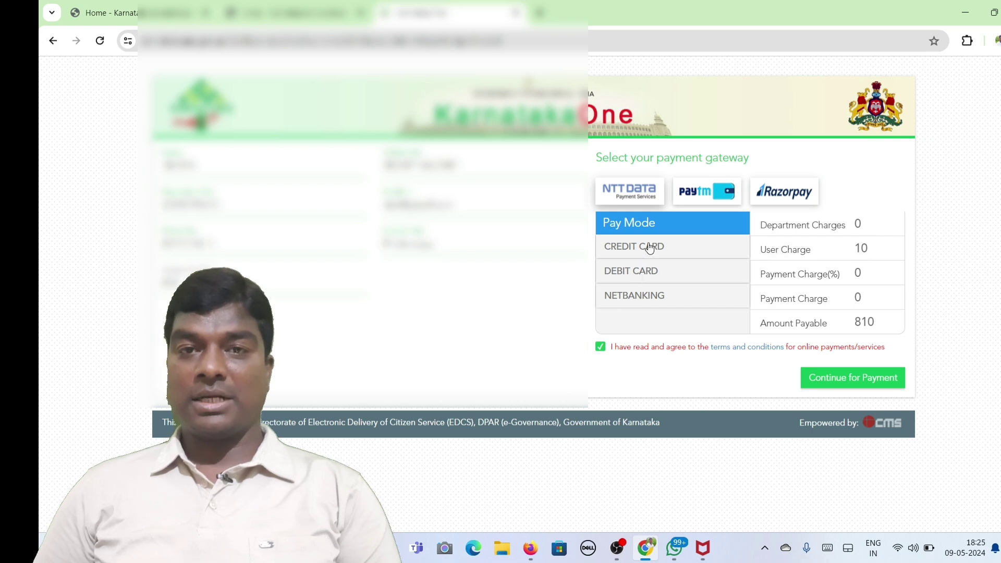
{"action": "left_click", "coordinate": [644, 299]}
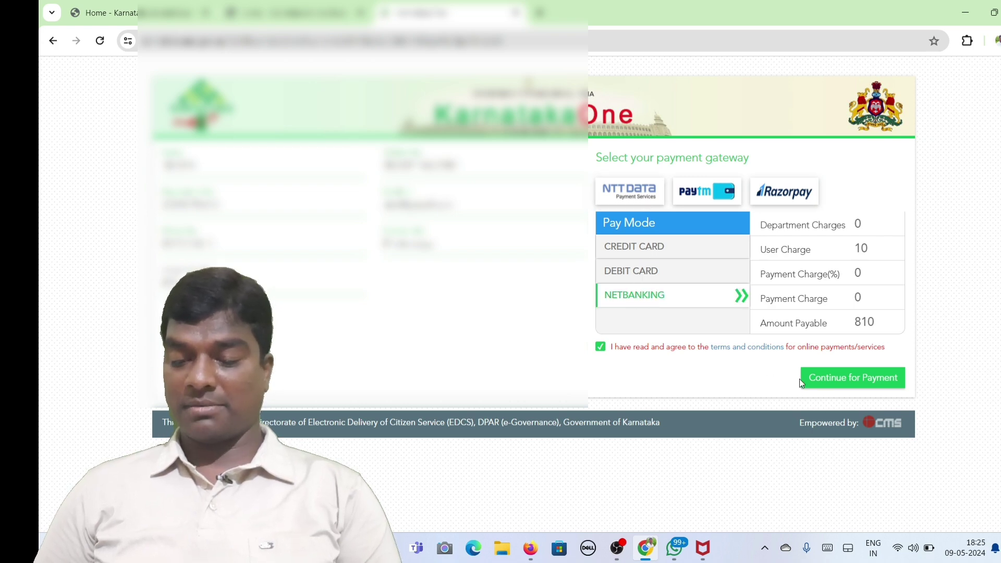
{"action": "left_click", "coordinate": [650, 269]}
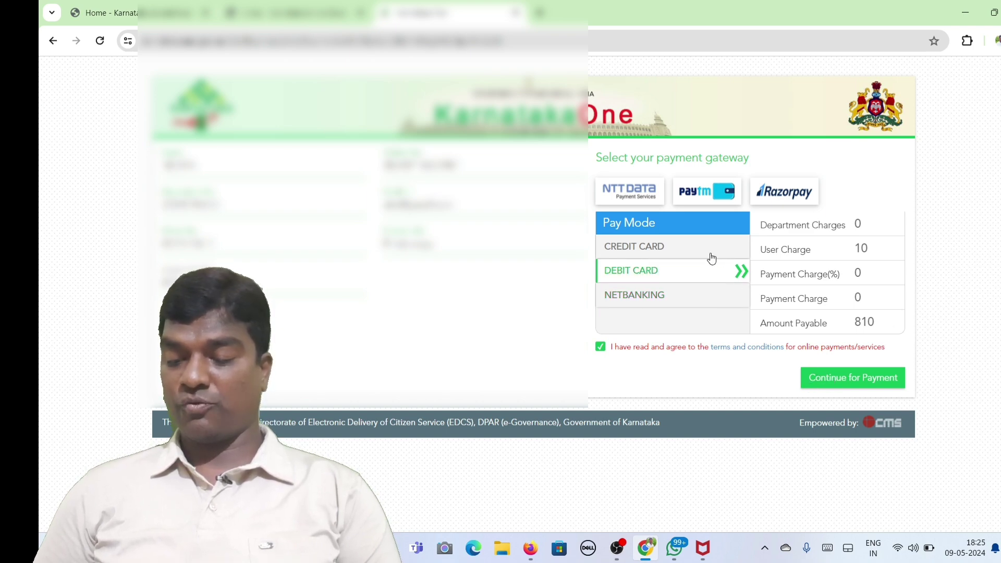
Confirm continuing to payment and dismiss the promo to reach the NTT Data ₹810.00 debit card page.
{"action": "left_click", "coordinate": [836, 379]}
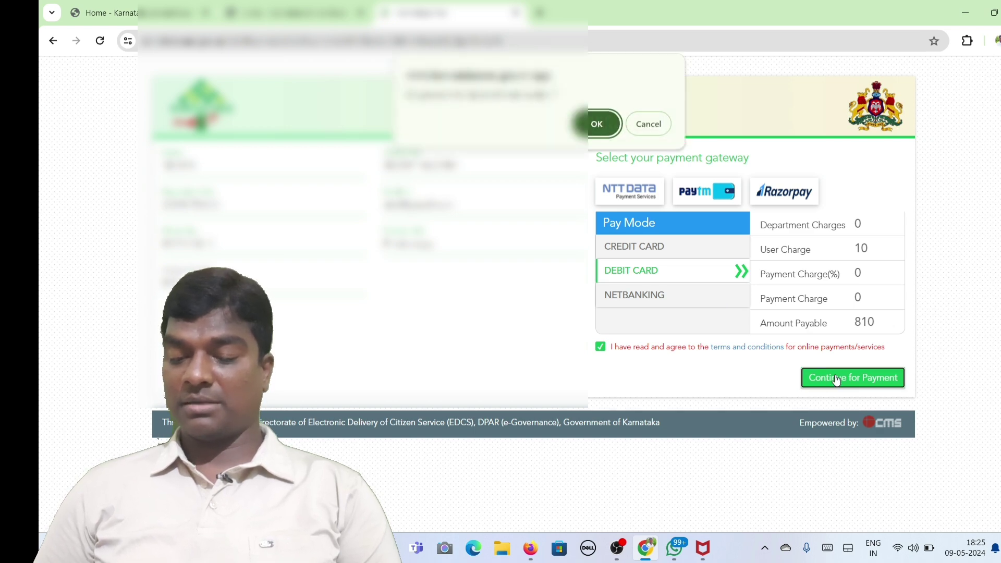
{"action": "left_click", "coordinate": [596, 124]}
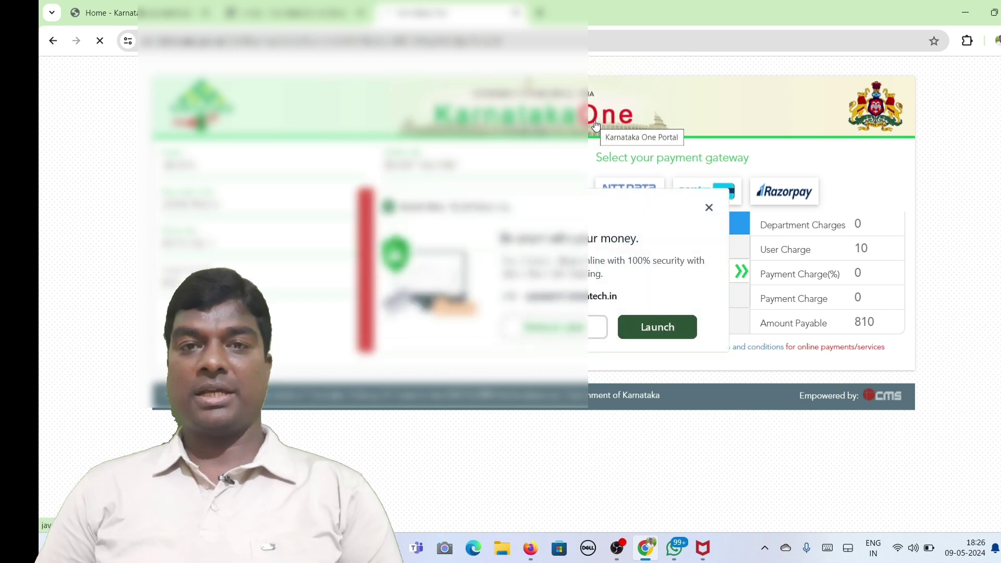
{"action": "left_click", "coordinate": [708, 207]}
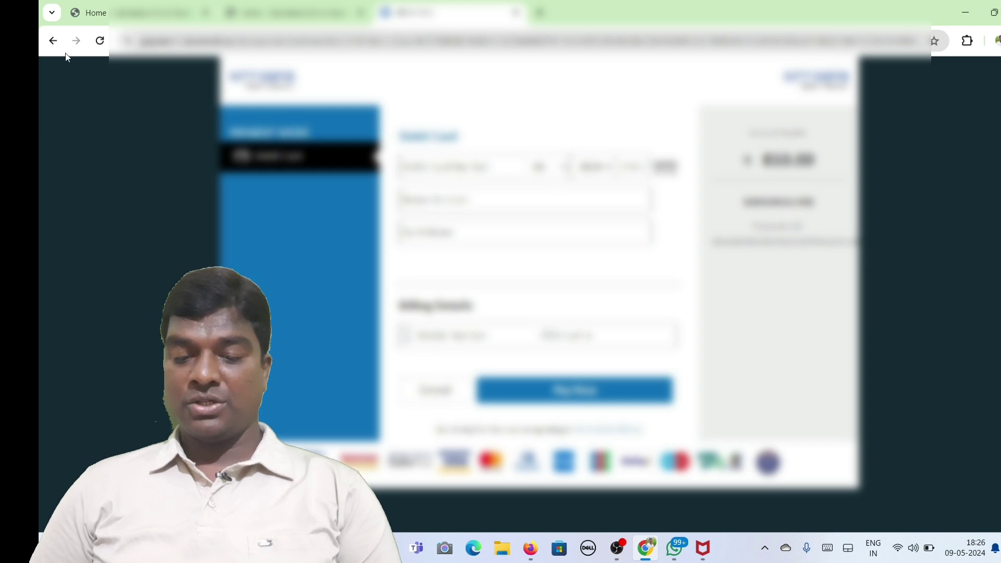
Back out of the card page, pay again from the summary, accept the terms and pick Paytm.
{"action": "left_click", "coordinate": [48, 42]}
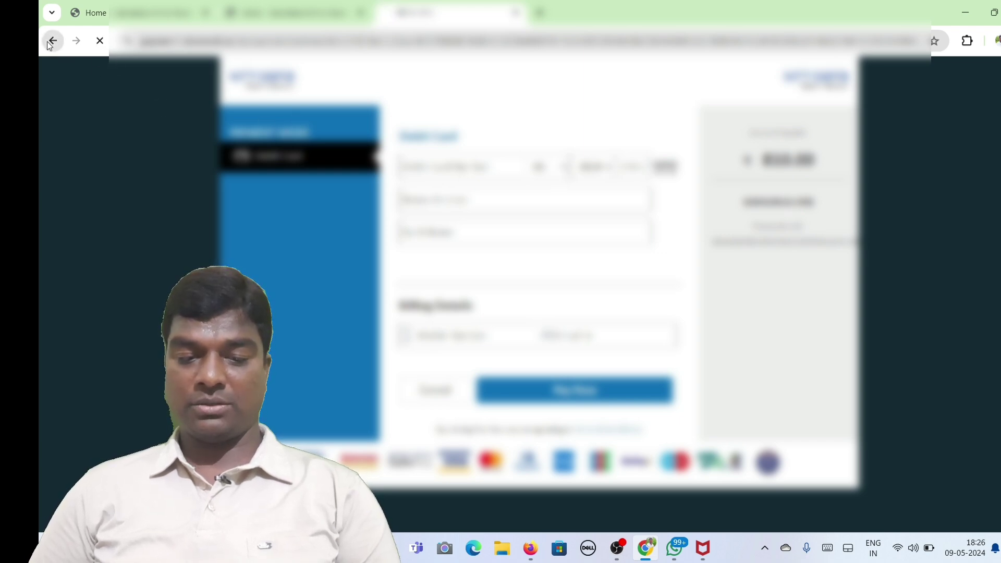
{"action": "left_click", "coordinate": [48, 42]}
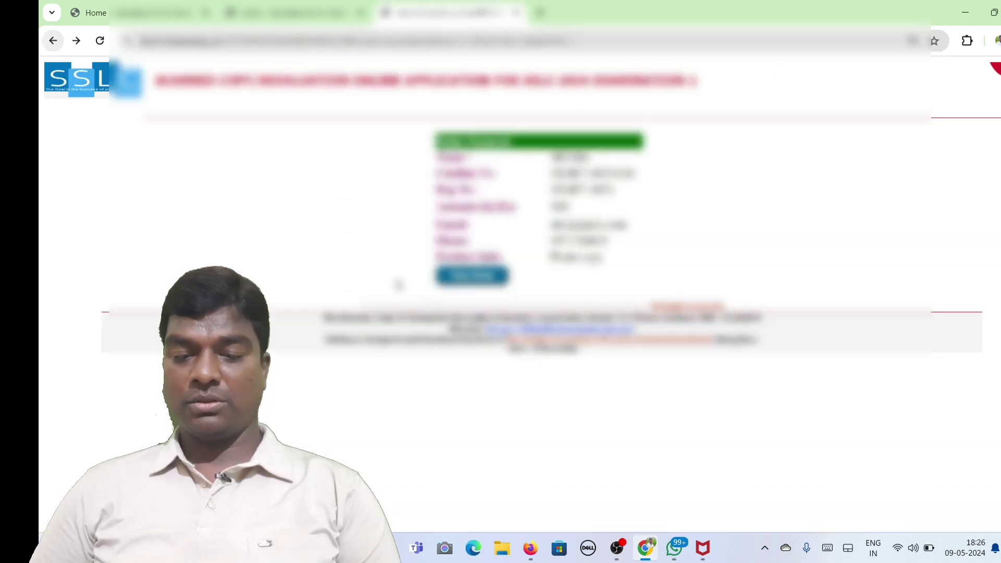
{"action": "left_click", "coordinate": [458, 278]}
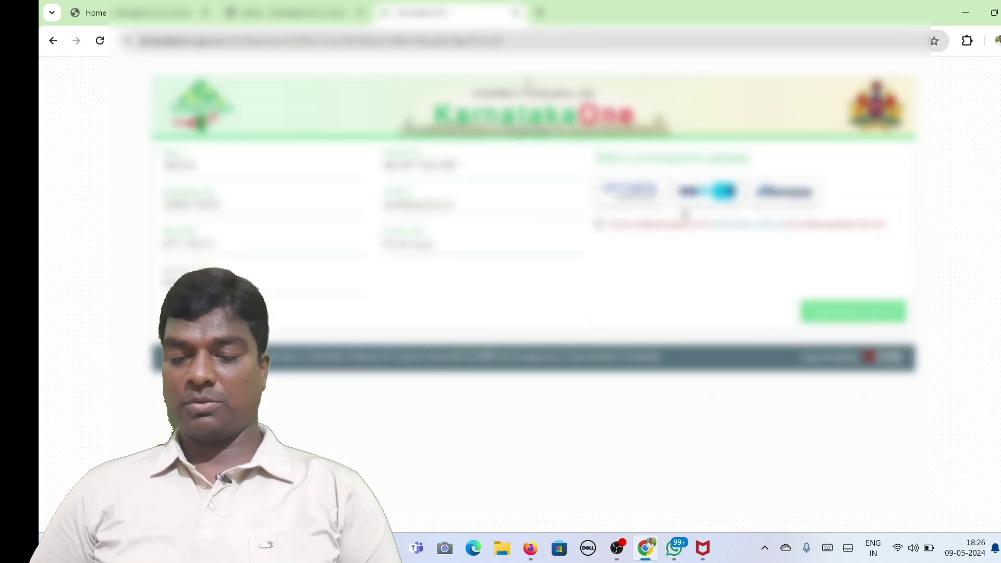
{"action": "left_click", "coordinate": [599, 225]}
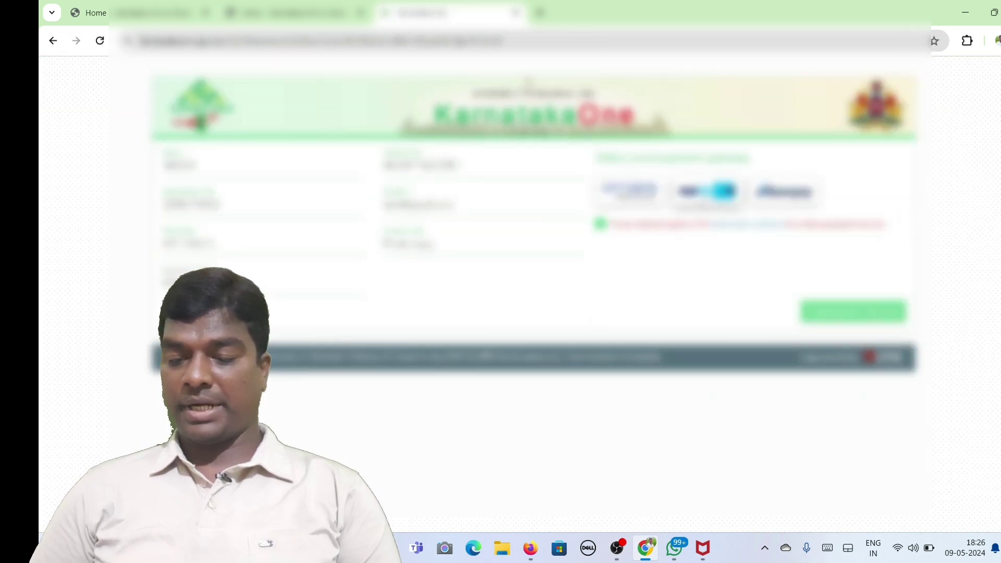
{"action": "left_click", "coordinate": [707, 191]}
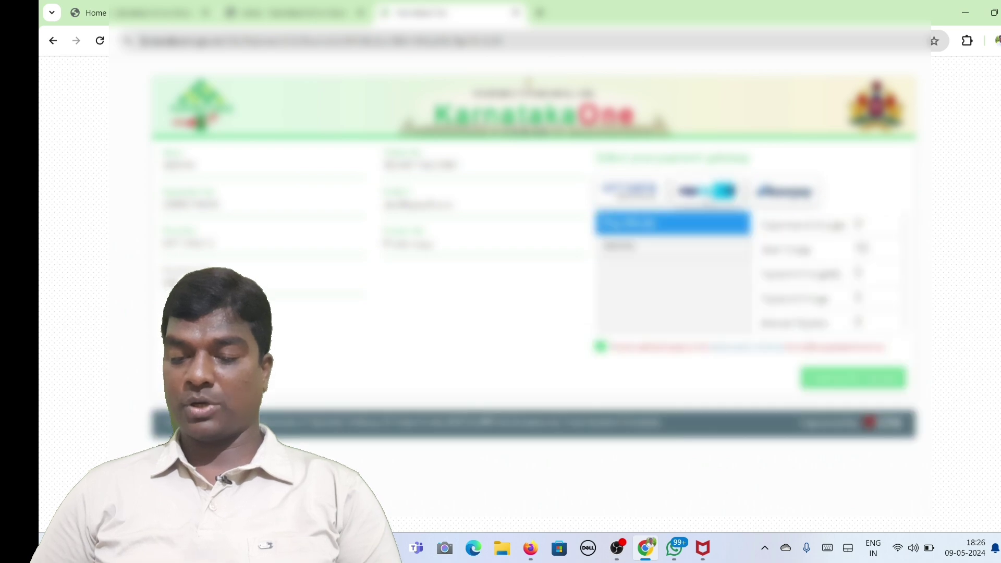
Pick the Paytm payment method, then submit and confirm the payment to load Paytm's page.
{"action": "left_click", "coordinate": [621, 246]}
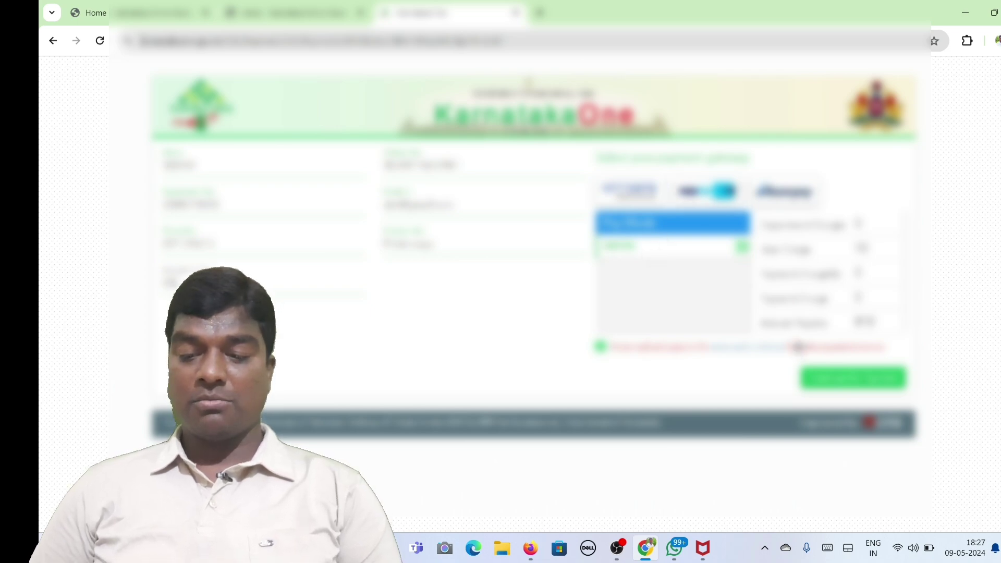
{"action": "left_click", "coordinate": [836, 383]}
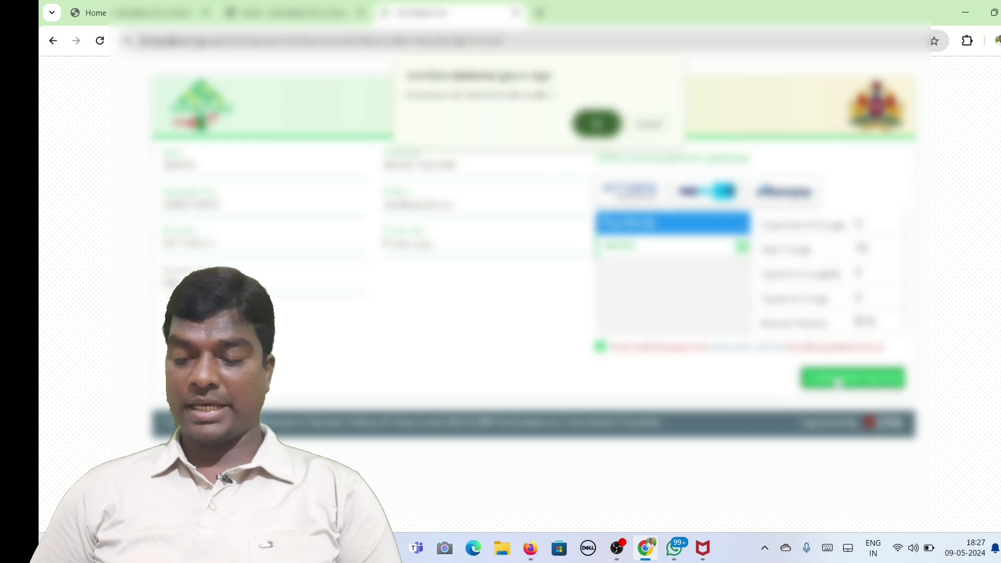
{"action": "left_click", "coordinate": [597, 123]}
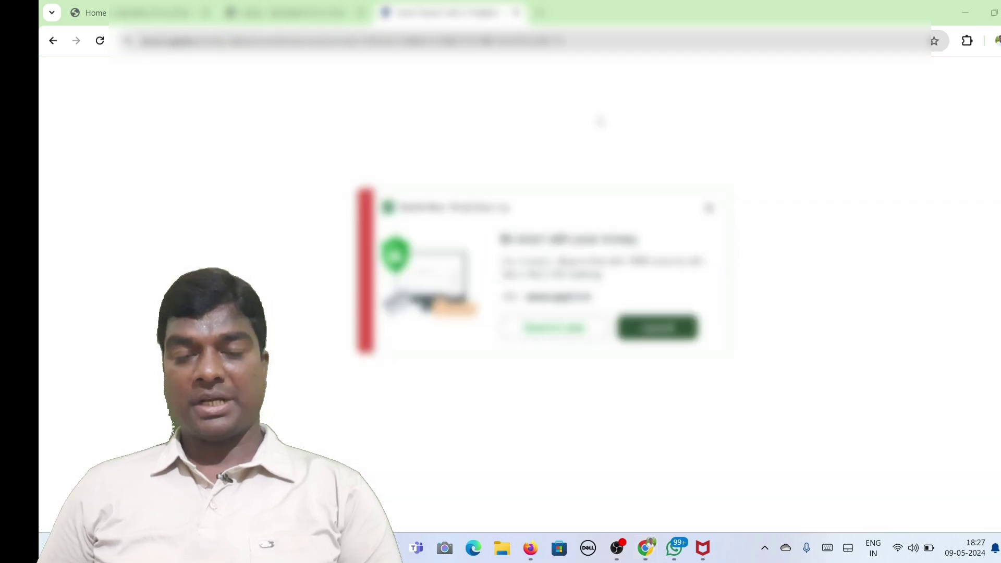
Dismiss Paytm's pop-ups and autofill, then leave Paytm's login page without paying.
{"action": "left_click", "coordinate": [710, 209]}
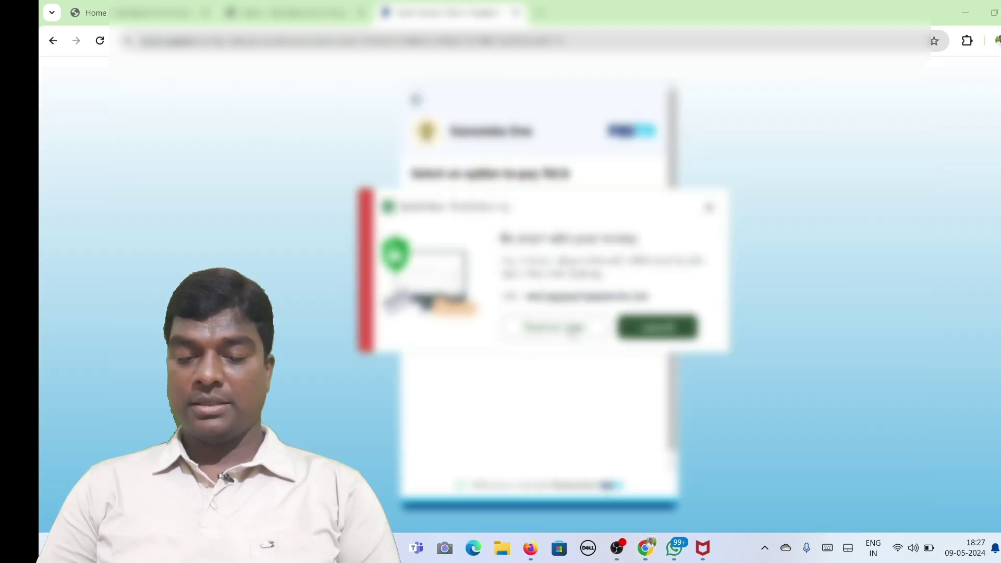
{"action": "left_click", "coordinate": [574, 333]}
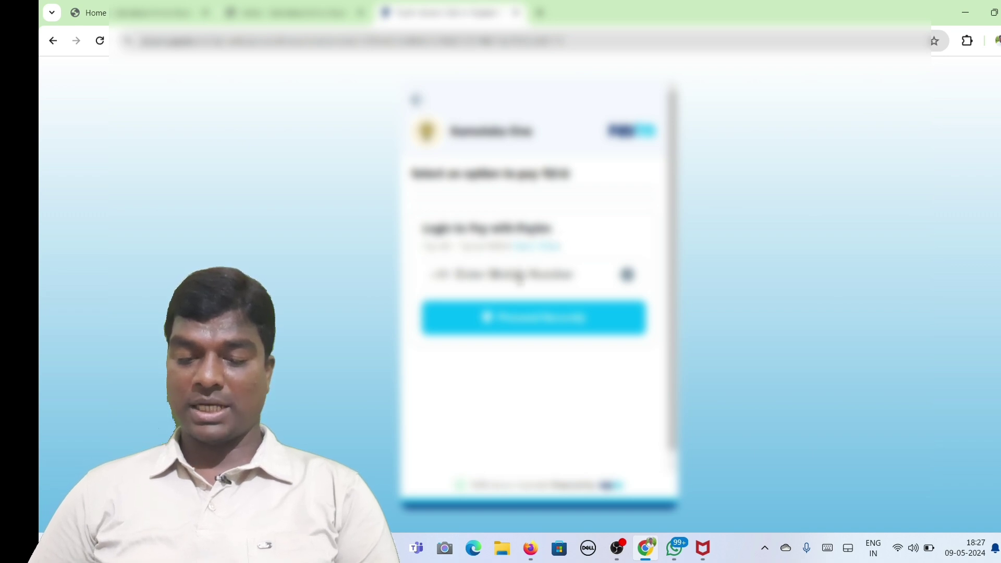
{"action": "left_click", "coordinate": [519, 277]}
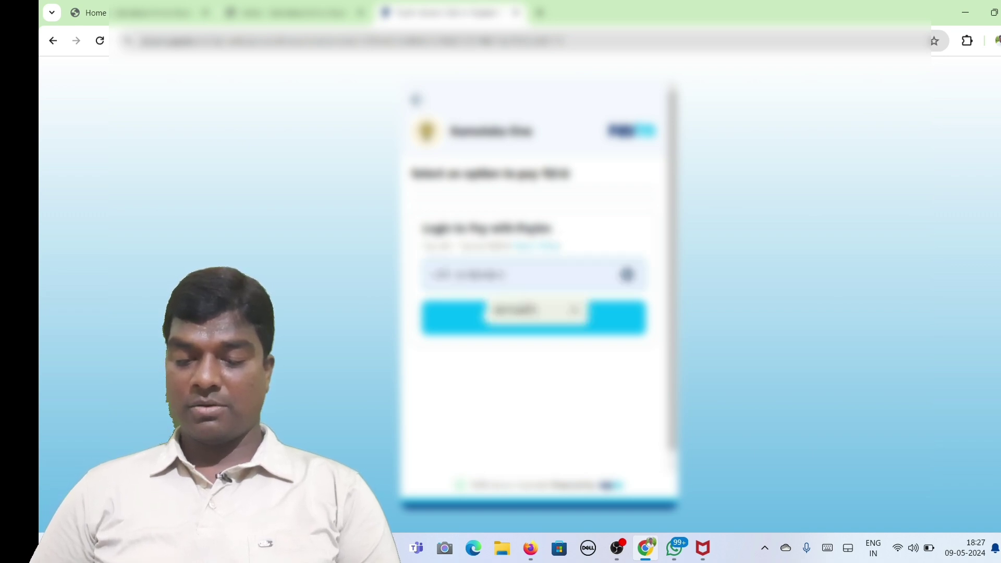
{"action": "left_click", "coordinate": [380, 254]}
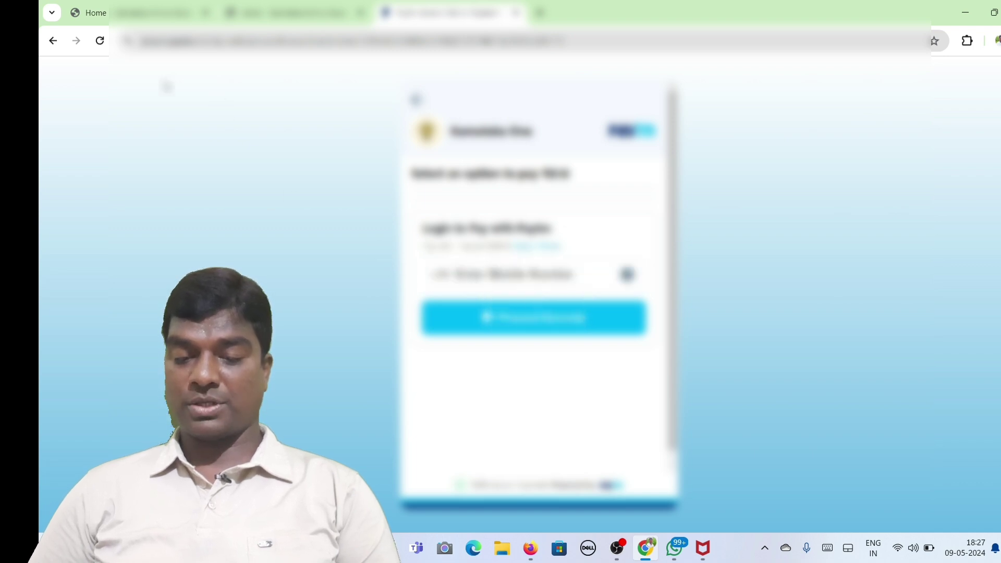
{"action": "left_click", "coordinate": [55, 41]}
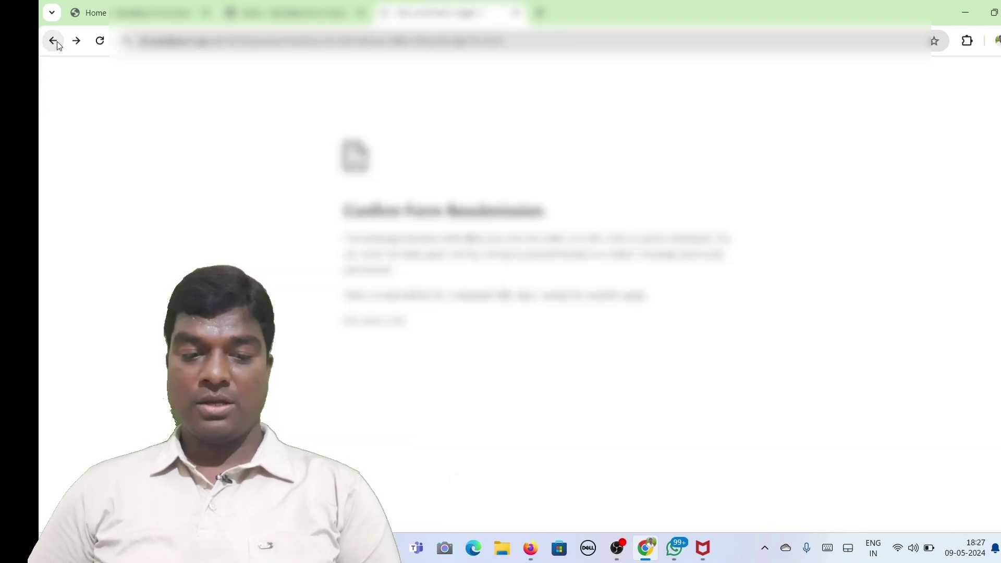
Return via the application summary's Pay button, accept the terms and choose the third gateway.
{"action": "left_click", "coordinate": [58, 41]}
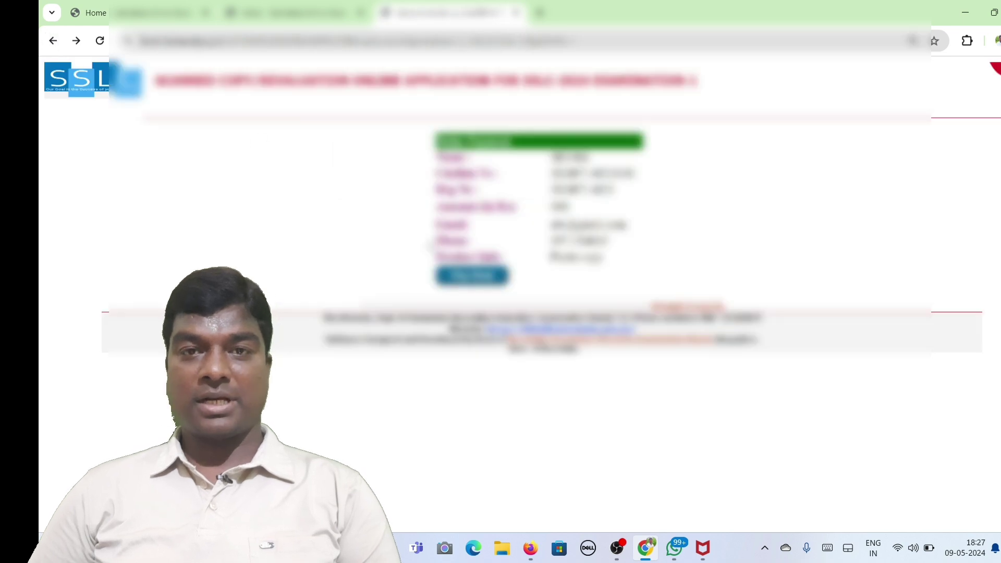
{"action": "left_click", "coordinate": [479, 280]}
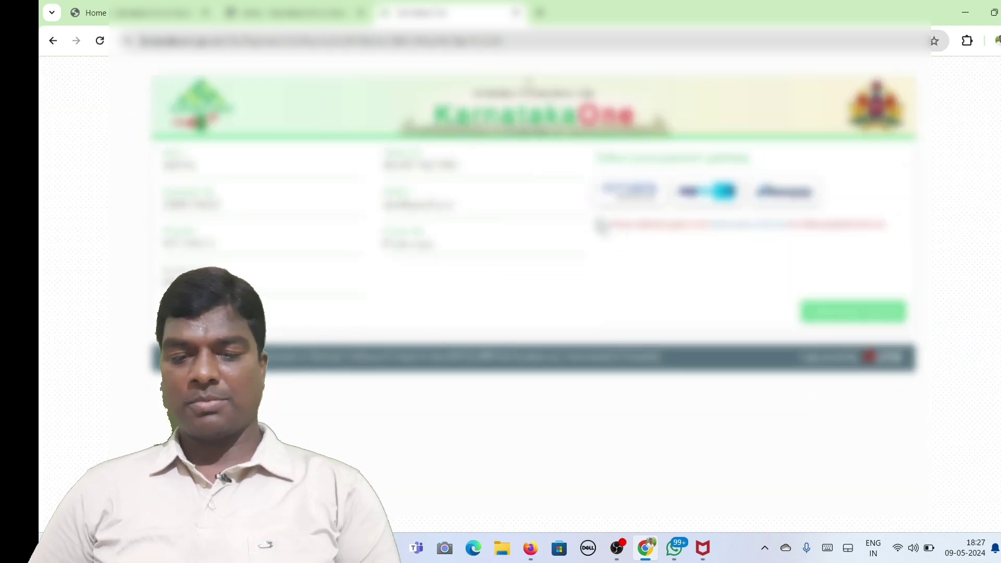
{"action": "left_click", "coordinate": [601, 224]}
{"action": "left_click", "coordinate": [774, 200]}
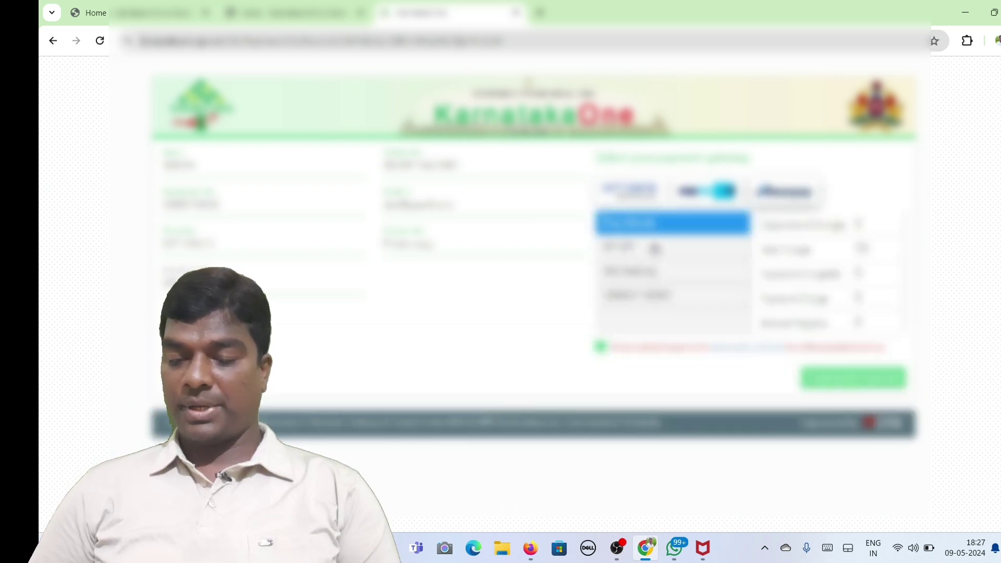
Select the second payment method, then submit and confirm to open the Razorpay checkout.
{"action": "left_click", "coordinate": [654, 248]}
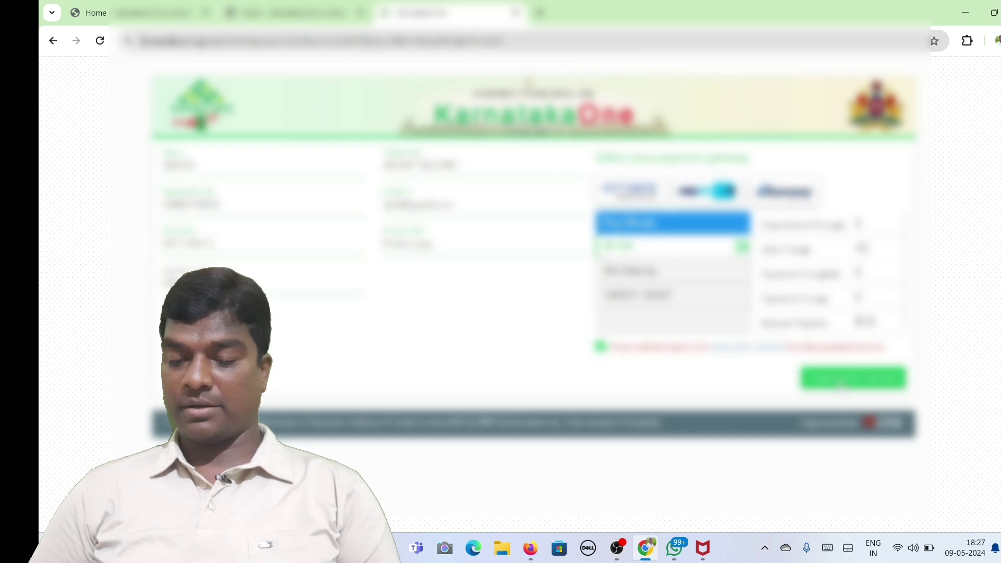
{"action": "left_click", "coordinate": [839, 385]}
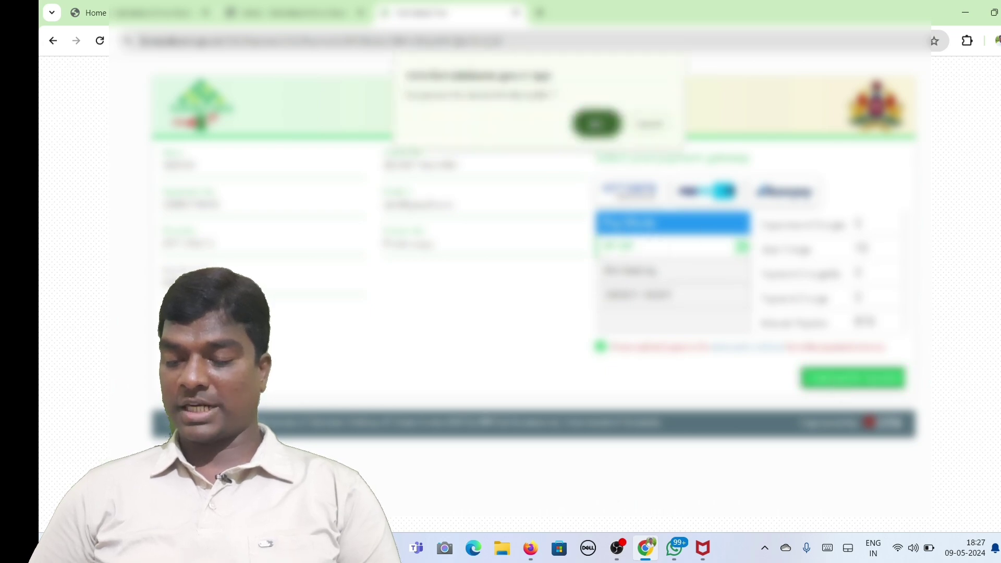
{"action": "left_click", "coordinate": [596, 124]}
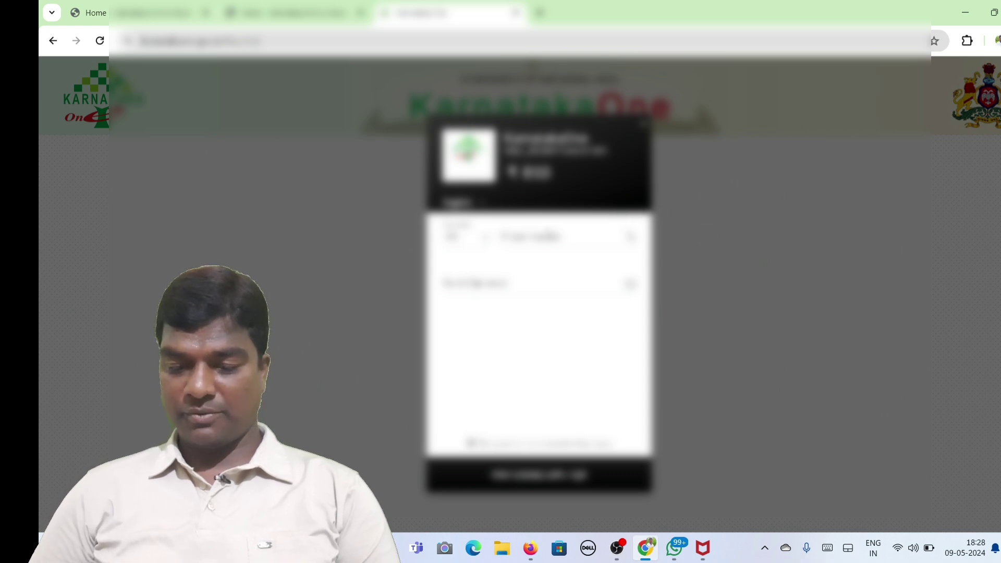
Enter a contact phone number in the Razorpay checkout, correct it, then close the checkout unpaid.
{"action": "type", "text": "877710"}
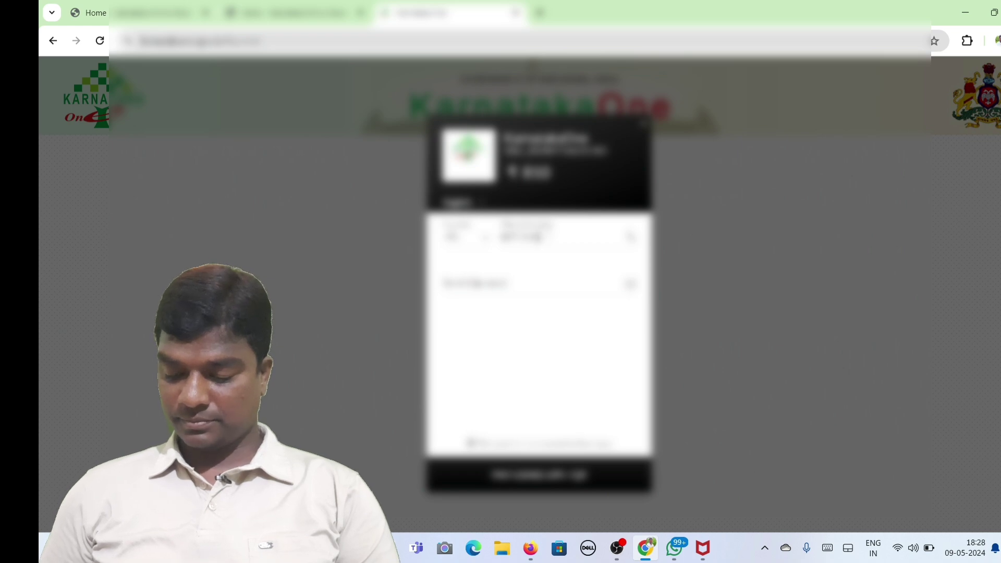
{"action": "type", "text": "0"}
{"action": "key", "text": "BackSpace"}
{"action": "key", "text": "BackSpace"}
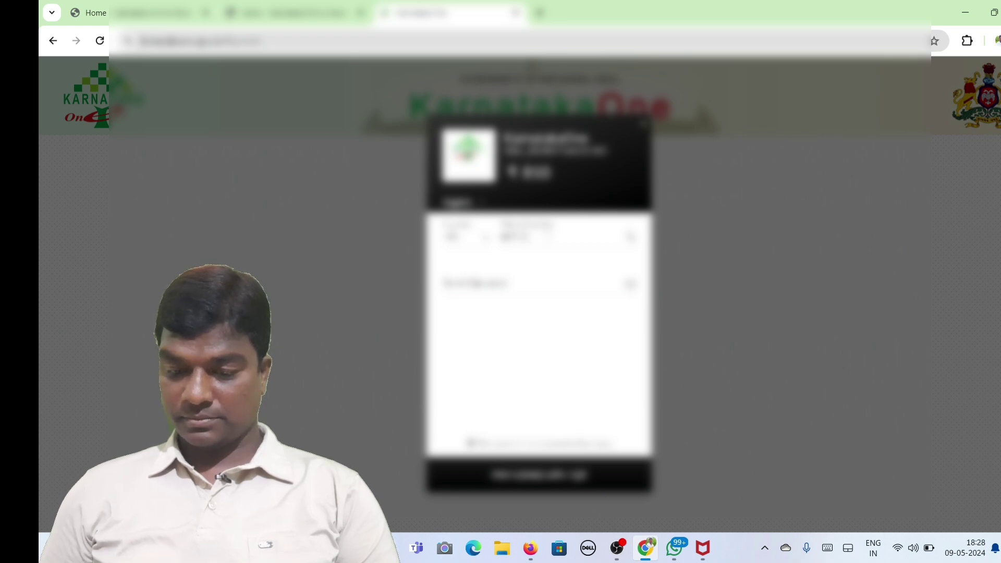
{"action": "type", "text": "180"}
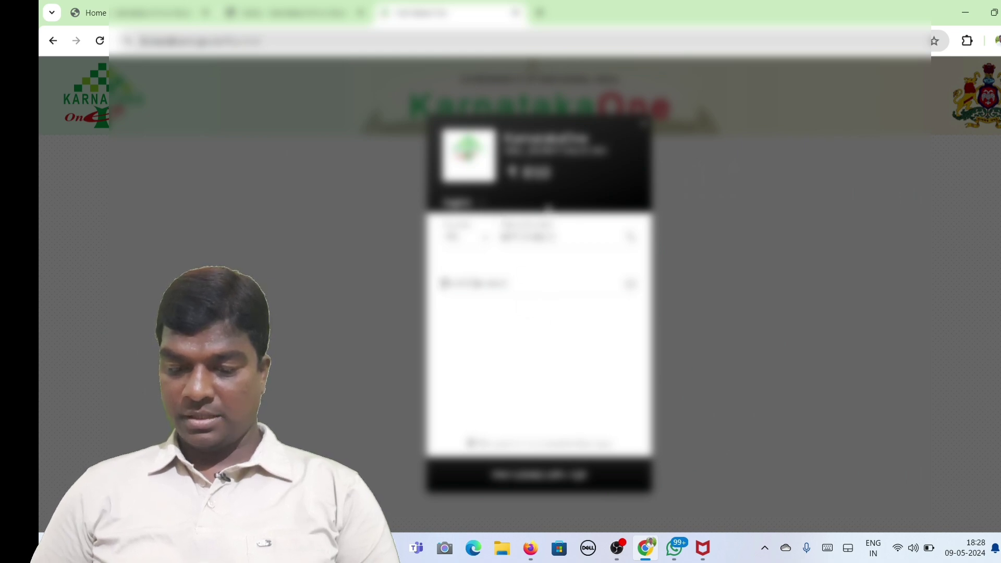
{"action": "left_click", "coordinate": [651, 127]}
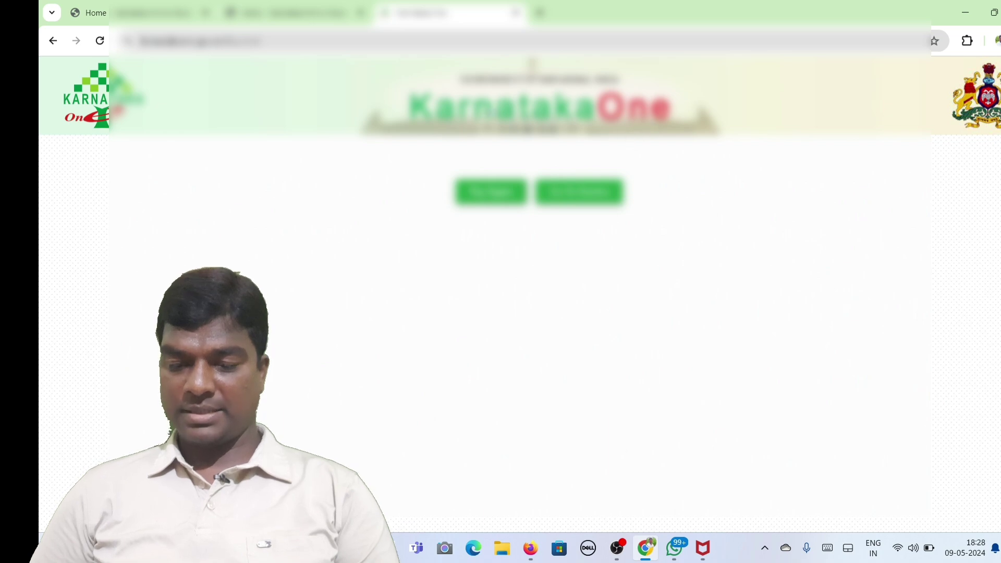
Go back four pages from the payment result to the SSLC-2024 application summary.
{"action": "left_click", "coordinate": [53, 42]}
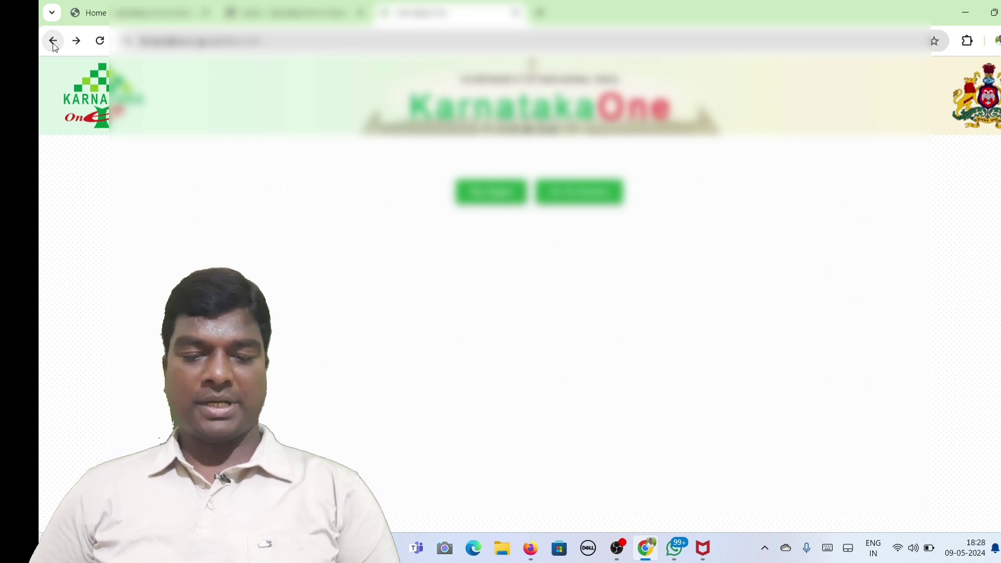
{"action": "left_click", "coordinate": [53, 44]}
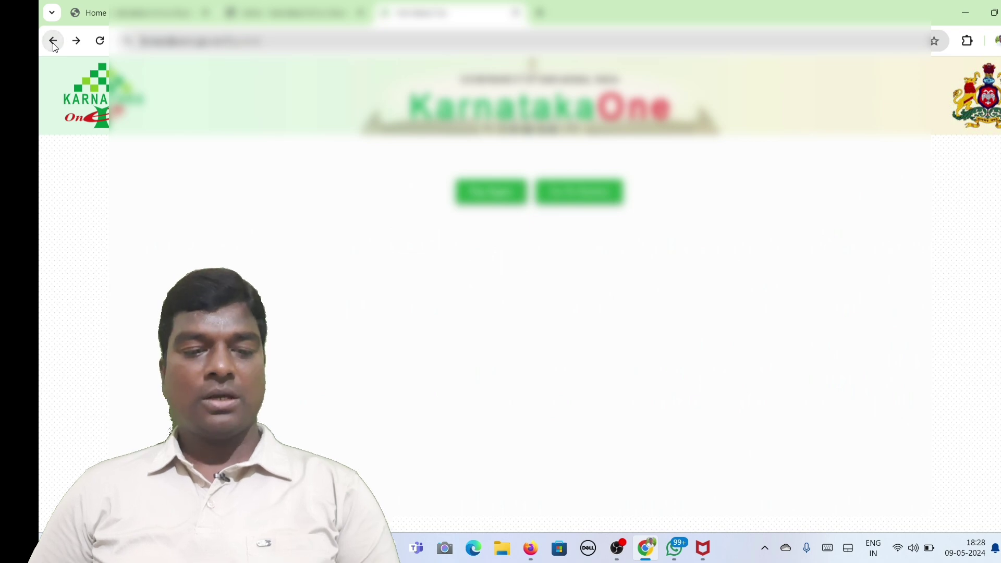
{"action": "left_click", "coordinate": [53, 43]}
{"action": "left_click", "coordinate": [54, 43]}
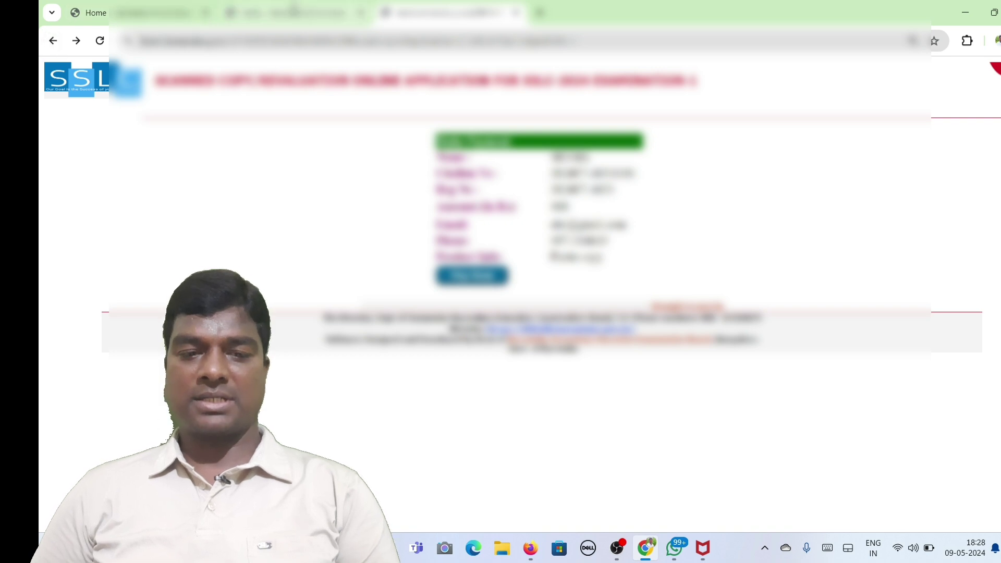
Switch between the KSEAB tabs and scroll to the 13-05-2024 to 22-05-2024 revaluation dates.
{"action": "left_click", "coordinate": [261, 12]}
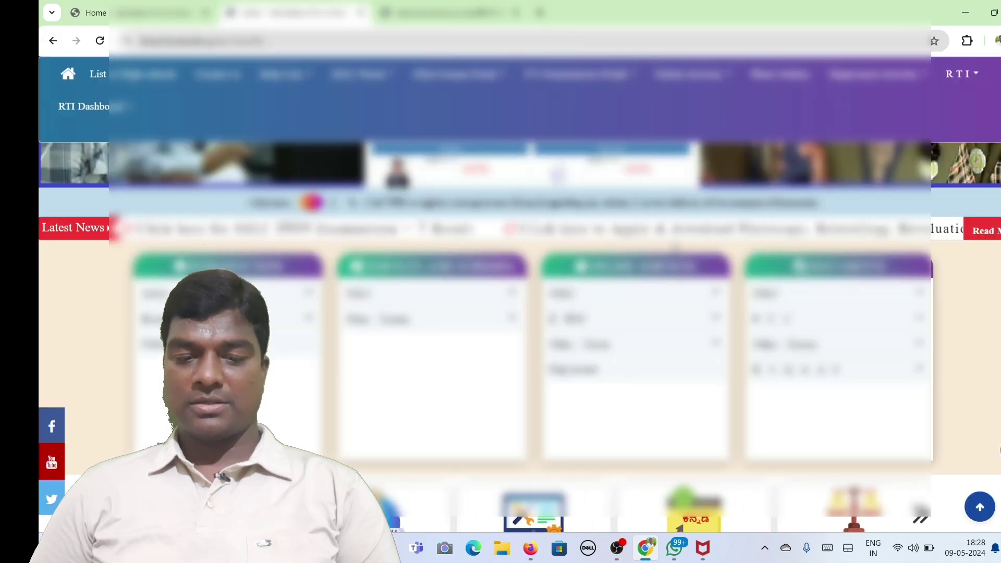
{"action": "key", "text": "ctrl+Tab"}
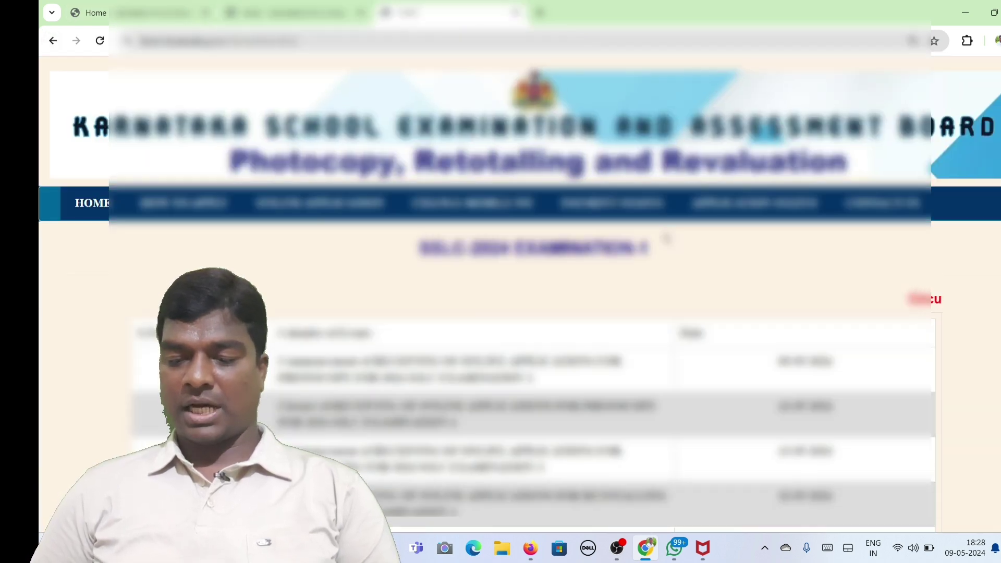
{"action": "scroll", "coordinate": [644, 288], "scroll_direction": "down", "scroll_amount": 2}
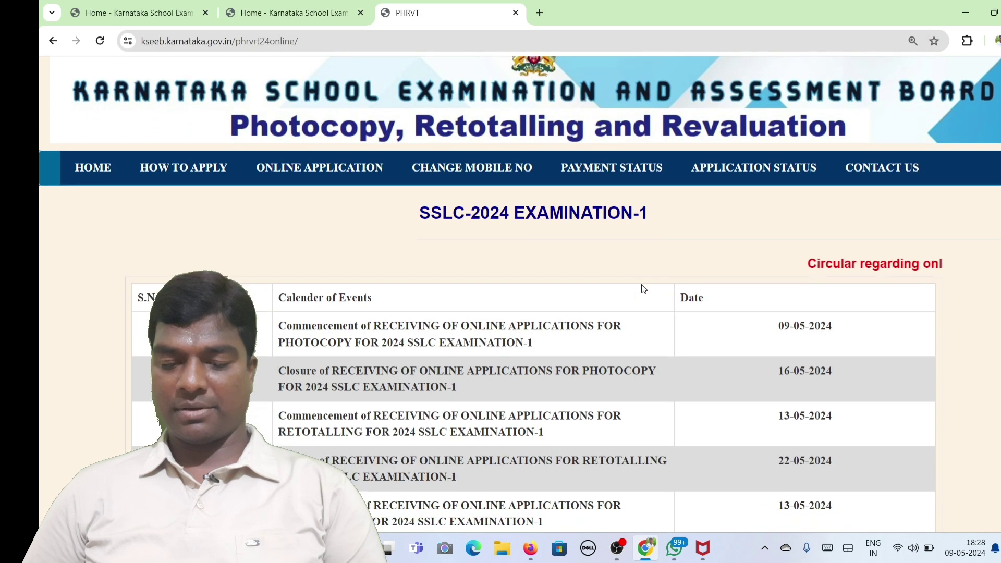
{"action": "scroll", "coordinate": [642, 286], "scroll_direction": "down", "scroll_amount": 2}
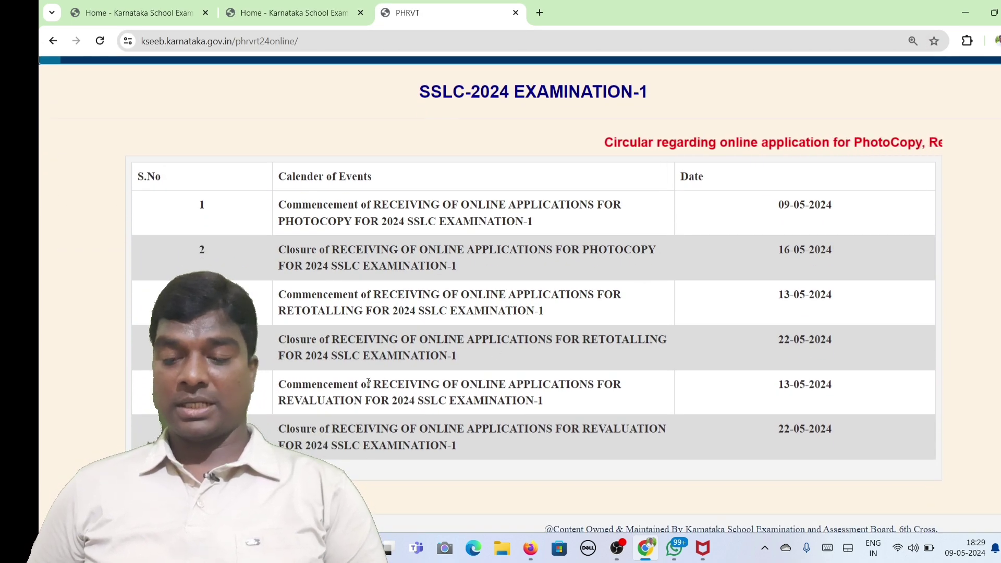
Go to ONLINE APPLICATION and choose 'Click here to know the Status of Application'.
{"action": "left_click", "coordinate": [177, 494]}
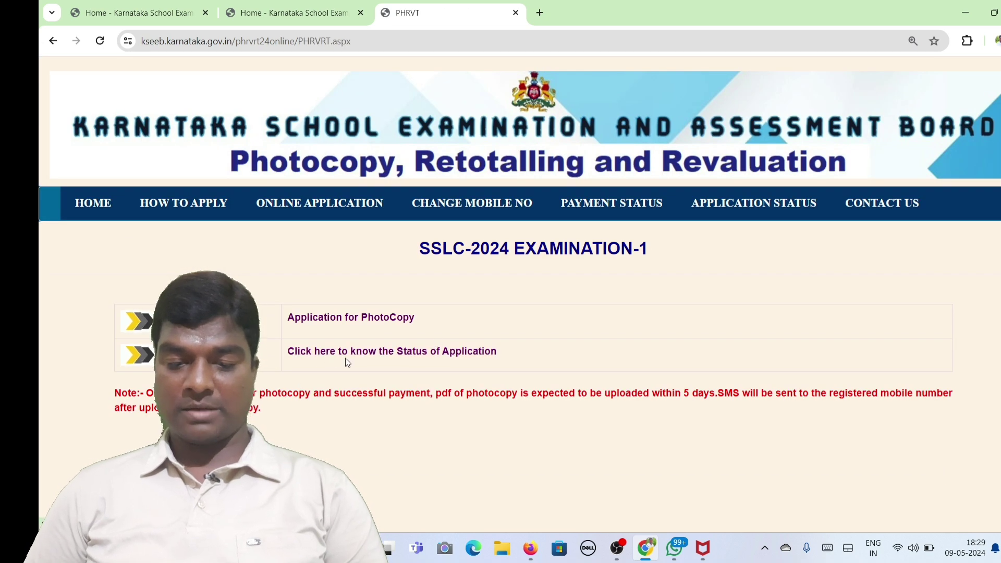
{"action": "left_click", "coordinate": [388, 352]}
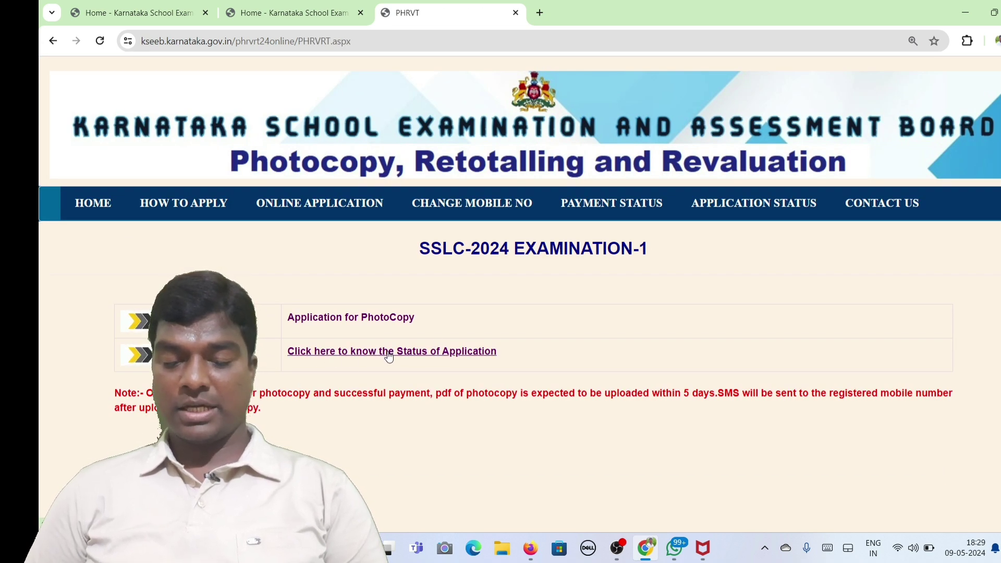